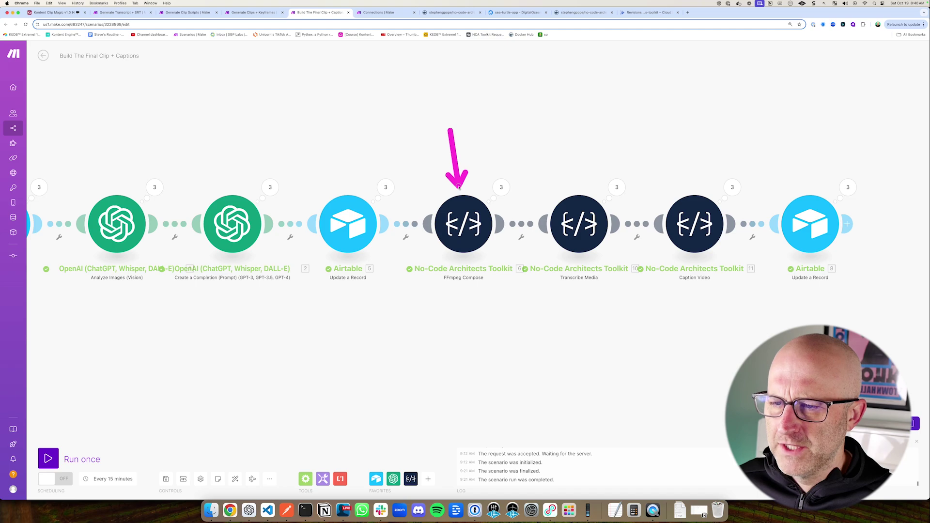
- Leave the Make scenario for Airtable's Videos table holding the 'Skool Stories Interview' record
{"action": "key", "text": "super+Tab"}
{"action": "mouse_move", "coordinate": [508, 141]}
{"action": "left_mouse_down"}
{"action": "mouse_move", "coordinate": [557, 182]}
{"action": "mouse_move", "coordinate": [668, 332]}
{"action": "mouse_move", "coordinate": [719, 487]}
{"action": "left_mouse_up"}
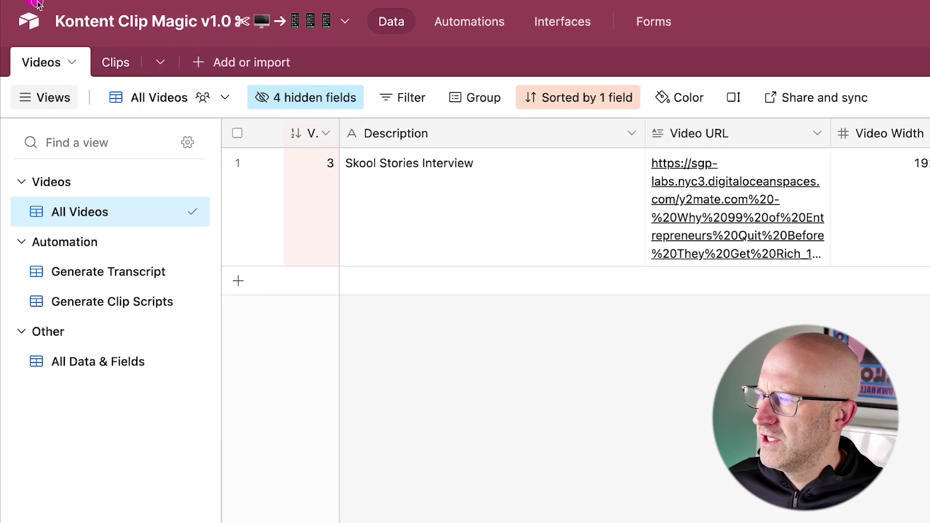
{"action": "left_click_drag", "start_coordinate": [47, 8], "coordinate": [274, 52]}
{"action": "left_click_drag", "start_coordinate": [291, 177], "coordinate": [267, 49]}
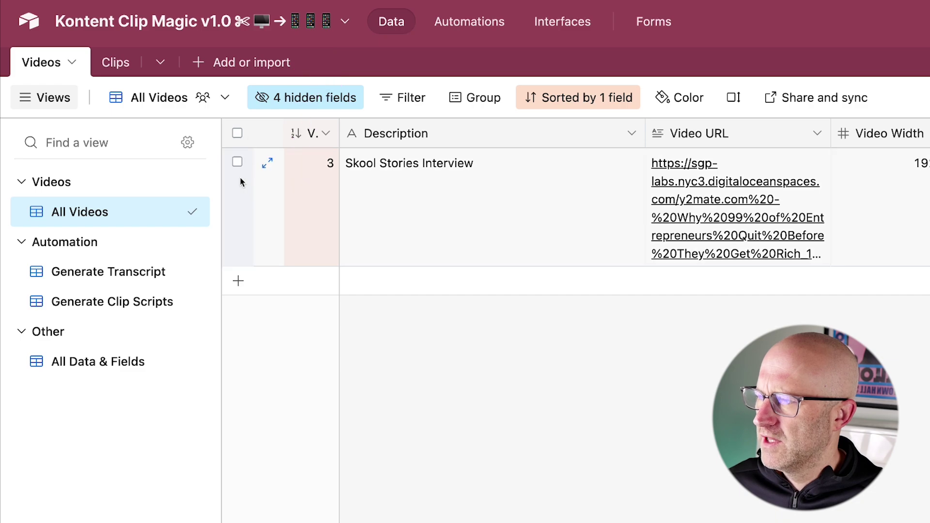
{"action": "mouse_move", "coordinate": [179, 107]}
{"action": "left_mouse_down"}
{"action": "mouse_move", "coordinate": [41, 46]}
{"action": "mouse_move", "coordinate": [2, 46]}
{"action": "left_mouse_up"}
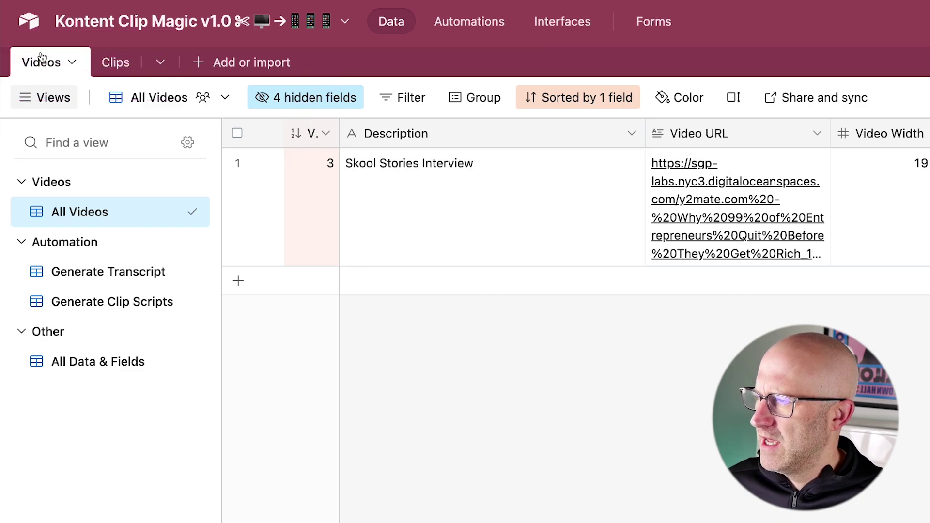
{"action": "left_click_drag", "start_coordinate": [90, 173], "coordinate": [66, 78]}
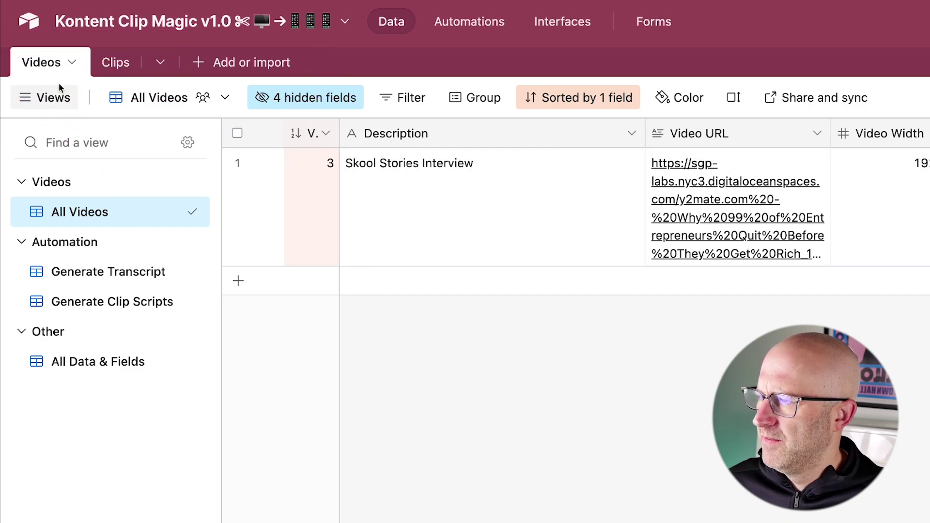
{"action": "left_click_drag", "start_coordinate": [209, 167], "coordinate": [14, 229]}
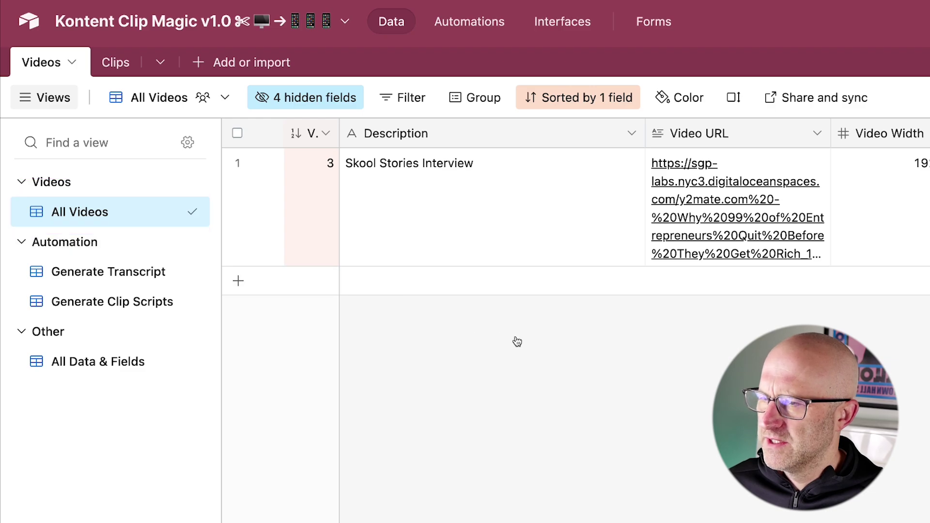
{"action": "left_click_drag", "start_coordinate": [396, 335], "coordinate": [365, 232]}
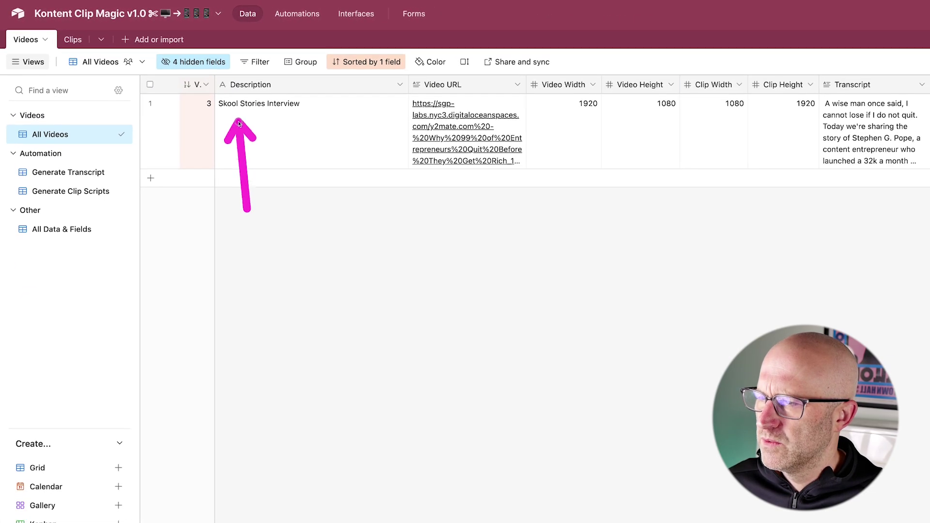
{"action": "left_click_drag", "start_coordinate": [420, 104], "coordinate": [539, 180]}
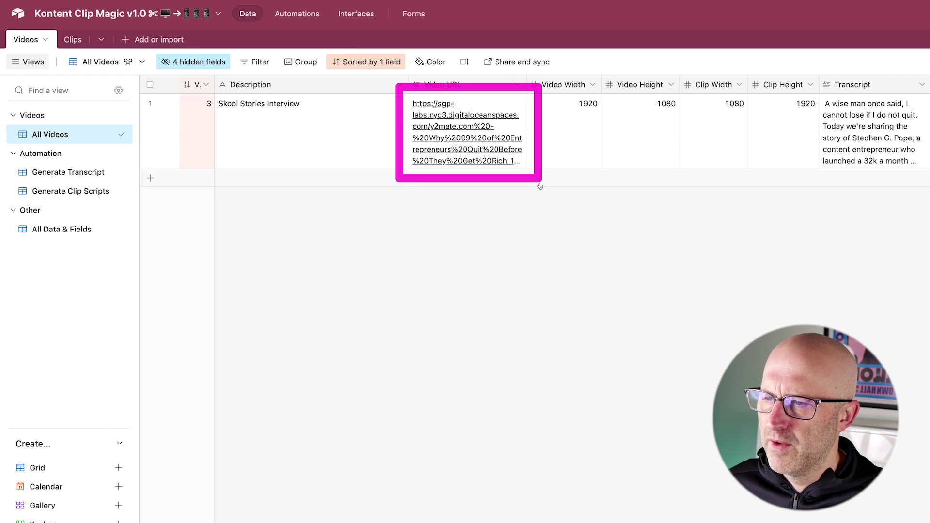
{"action": "mouse_move", "coordinate": [521, 69]}
{"action": "left_mouse_down"}
{"action": "mouse_move", "coordinate": [635, 118]}
{"action": "mouse_move", "coordinate": [682, 118]}
{"action": "left_mouse_up"}
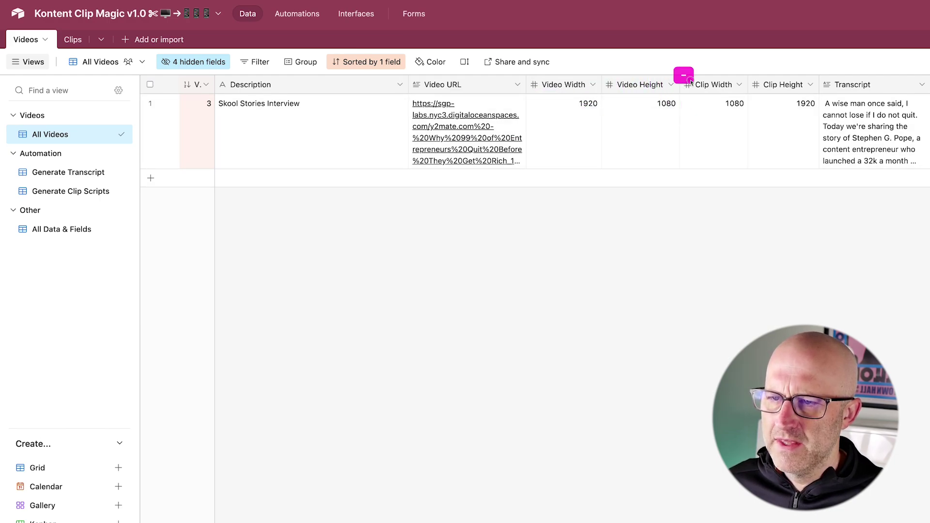
{"action": "mouse_move", "coordinate": [692, 81]}
{"action": "left_mouse_down"}
{"action": "mouse_move", "coordinate": [800, 119]}
{"action": "mouse_move", "coordinate": [823, 117]}
{"action": "left_mouse_up"}
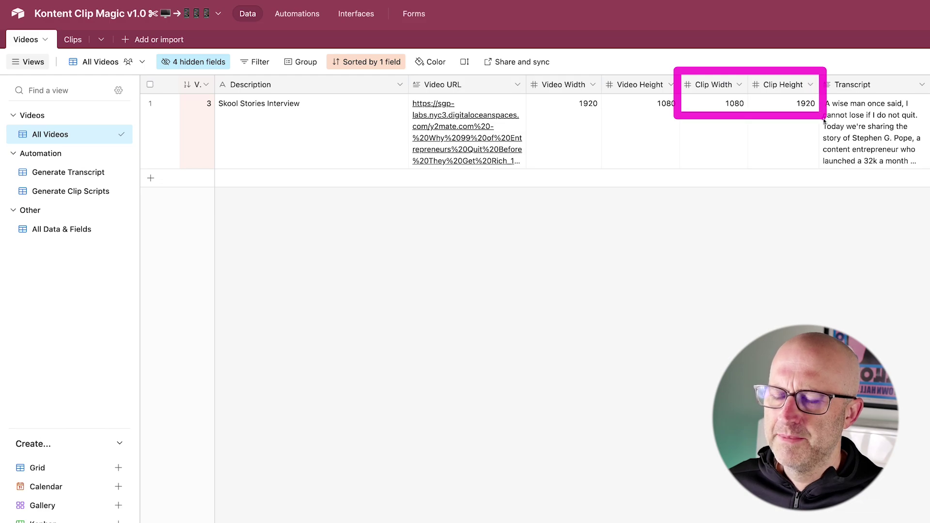
{"action": "left_click_drag", "start_coordinate": [141, 140], "coordinate": [7, 212]}
{"action": "left_click_drag", "start_coordinate": [129, 151], "coordinate": [12, 190]}
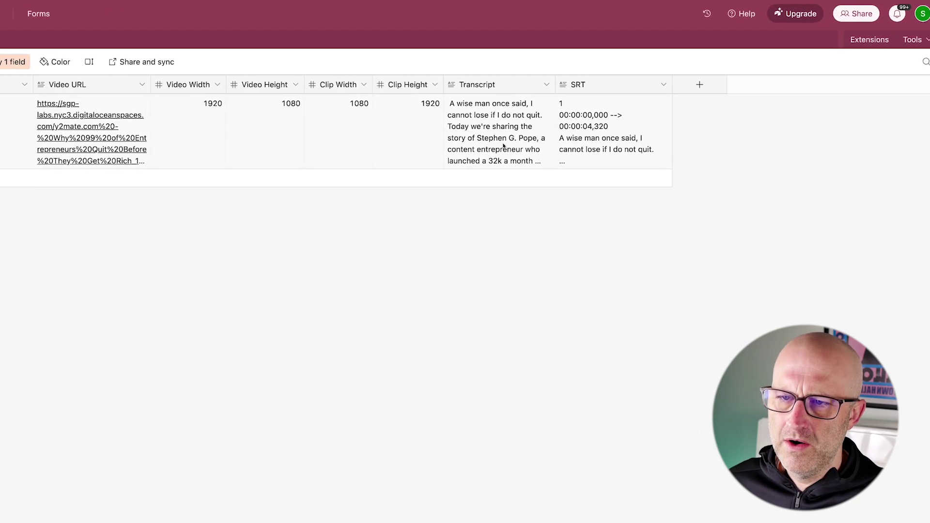
{"action": "left_click", "coordinate": [909, 128]}
{"action": "left_click", "coordinate": [546, 103]}
{"action": "scroll", "coordinate": [651, 285], "scroll_direction": "down", "scroll_amount": 15}
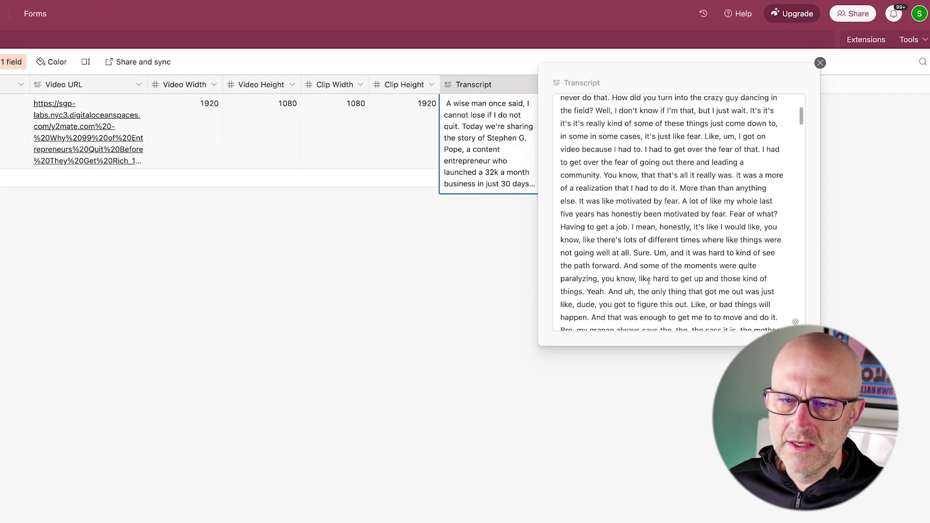
{"action": "scroll", "coordinate": [650, 284], "scroll_direction": "down", "scroll_amount": 5}
{"action": "key", "text": "Escape"}
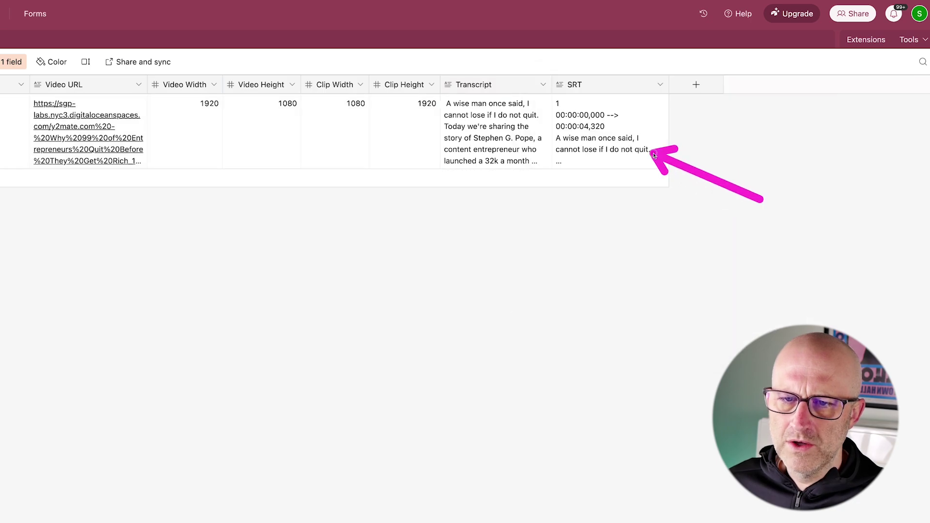
{"action": "left_click", "coordinate": [662, 102]}
{"action": "left_click", "coordinate": [662, 103]}
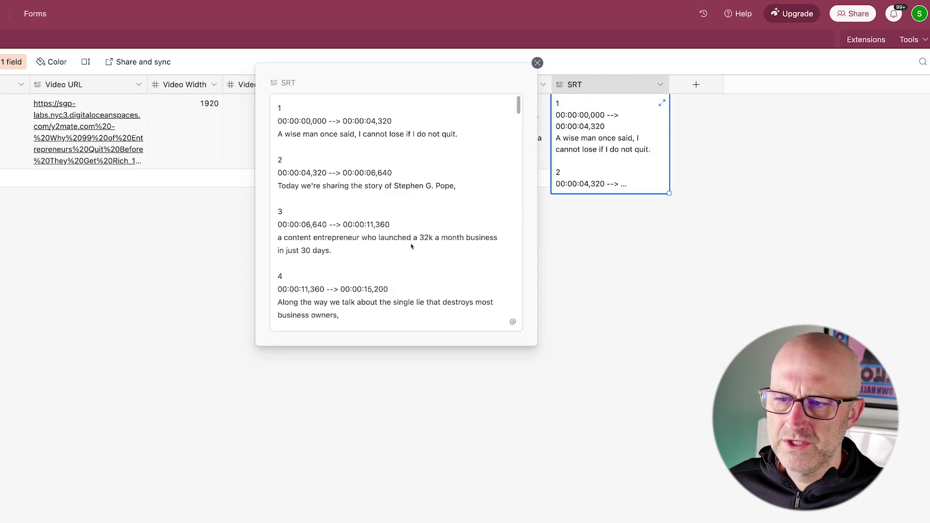
{"action": "scroll", "coordinate": [412, 244], "scroll_direction": "down", "scroll_amount": 13}
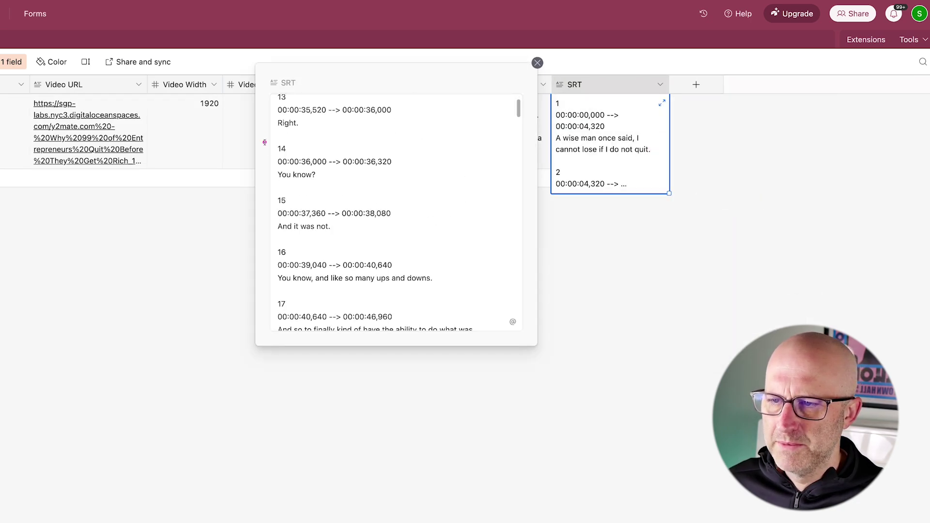
{"action": "mouse_move", "coordinate": [262, 137]}
{"action": "left_mouse_down"}
{"action": "mouse_move", "coordinate": [335, 191]}
{"action": "mouse_move", "coordinate": [410, 196]}
{"action": "left_mouse_up"}
{"action": "mouse_move", "coordinate": [221, 235]}
{"action": "left_mouse_down"}
{"action": "mouse_move", "coordinate": [206, 206]}
{"action": "mouse_move", "coordinate": [247, 151]}
{"action": "mouse_move", "coordinate": [259, 155]}
{"action": "left_mouse_up"}
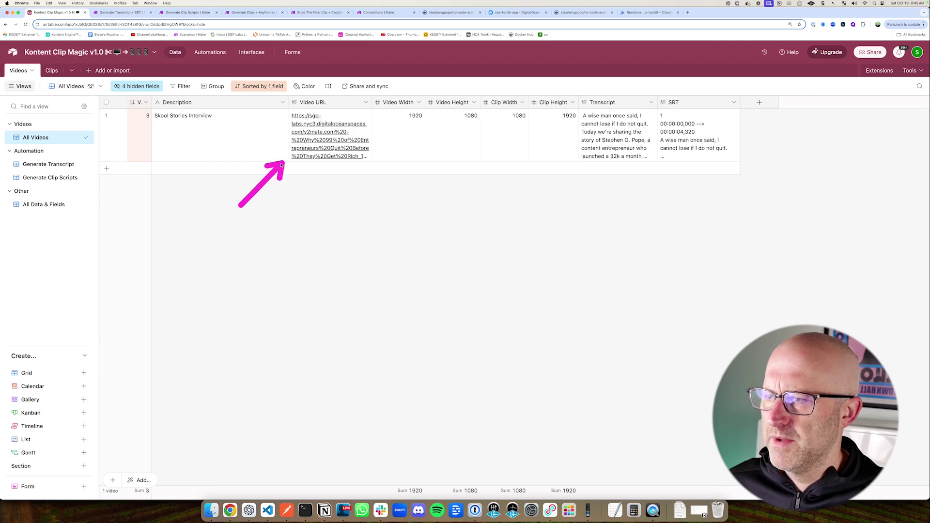
{"action": "left_click_drag", "start_coordinate": [125, 139], "coordinate": [90, 158]}
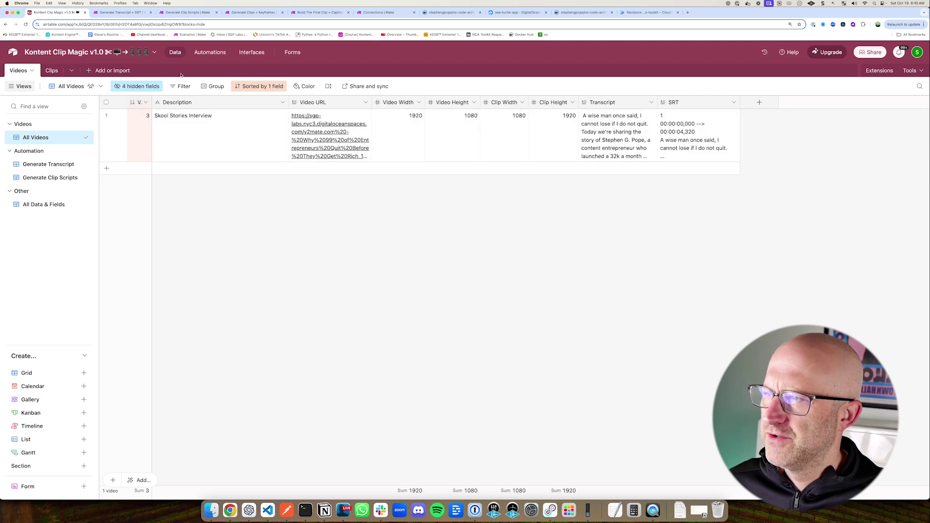
{"action": "left_click", "coordinate": [129, 13]}
{"action": "mouse_move", "coordinate": [199, 178]}
{"action": "left_mouse_down"}
{"action": "mouse_move", "coordinate": [529, 322]}
{"action": "mouse_move", "coordinate": [638, 347]}
{"action": "left_mouse_up"}
{"action": "left_click_drag", "start_coordinate": [295, 155], "coordinate": [284, 198]}
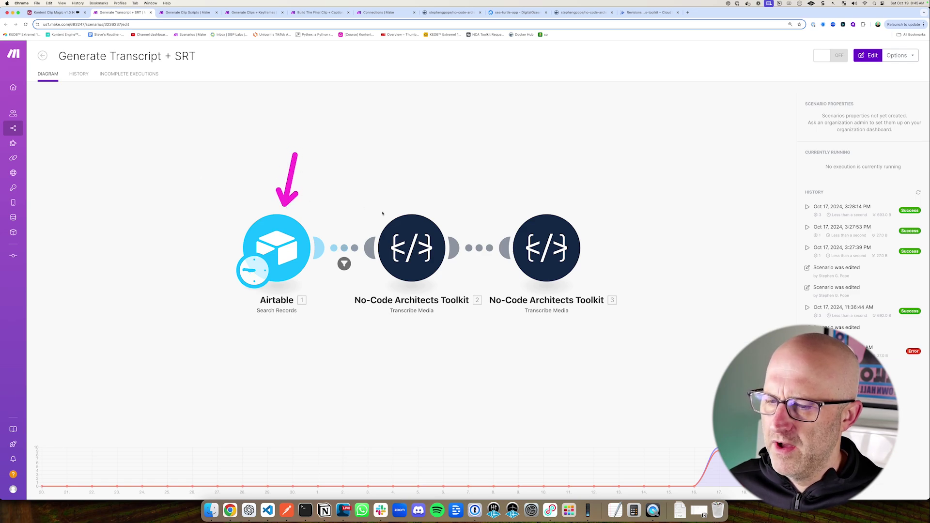
{"action": "mouse_move", "coordinate": [368, 217]}
{"action": "left_mouse_down"}
{"action": "mouse_move", "coordinate": [442, 304]}
{"action": "mouse_move", "coordinate": [481, 317]}
{"action": "left_mouse_up"}
{"action": "left_click_drag", "start_coordinate": [478, 196], "coordinate": [641, 331]}
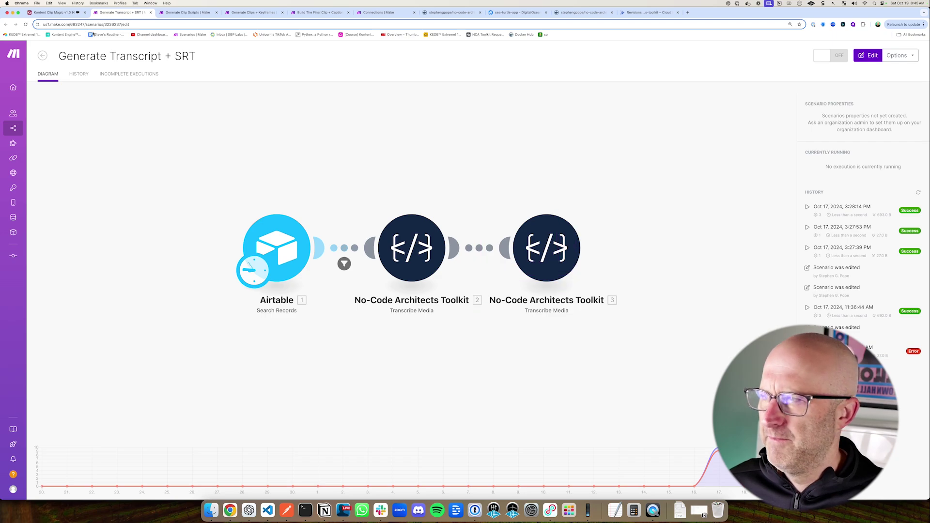
{"action": "key", "text": "super+1"}
{"action": "left_click_drag", "start_coordinate": [526, 209], "coordinate": [567, 172]}
{"action": "left_click", "coordinate": [601, 140]}
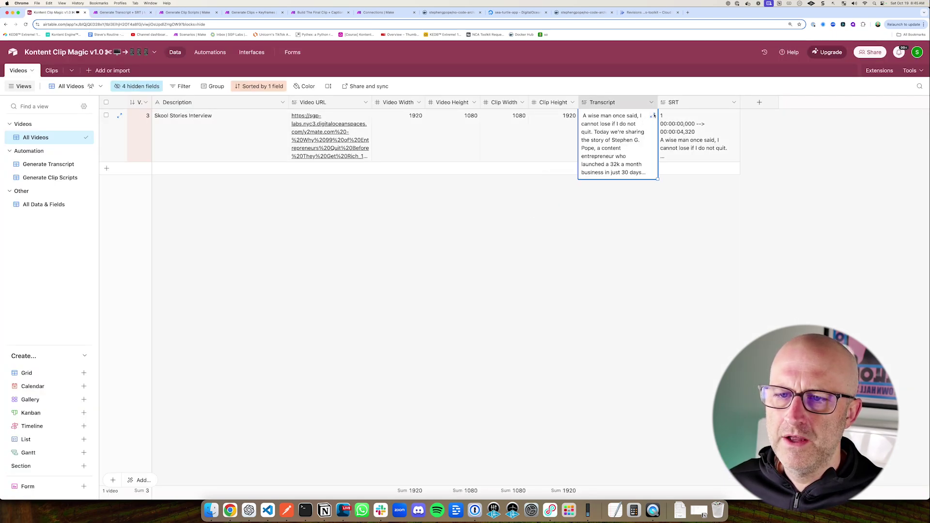
{"action": "left_click", "coordinate": [653, 116]}
{"action": "mouse_move", "coordinate": [583, 222]}
{"action": "left_mouse_down"}
{"action": "mouse_move", "coordinate": [683, 150]}
{"action": "mouse_move", "coordinate": [689, 254]}
{"action": "left_mouse_up"}
- In the Clips table, expand clip 61's full transcript to read it, then close it
{"action": "key", "text": "Escape"}
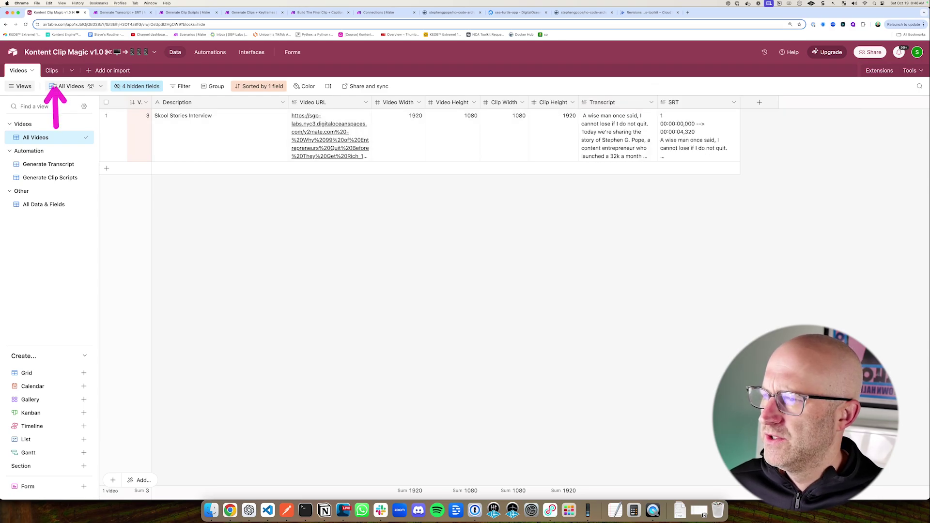
{"action": "left_click", "coordinate": [52, 71]}
{"action": "left_click_drag", "start_coordinate": [229, 187], "coordinate": [273, 148]}
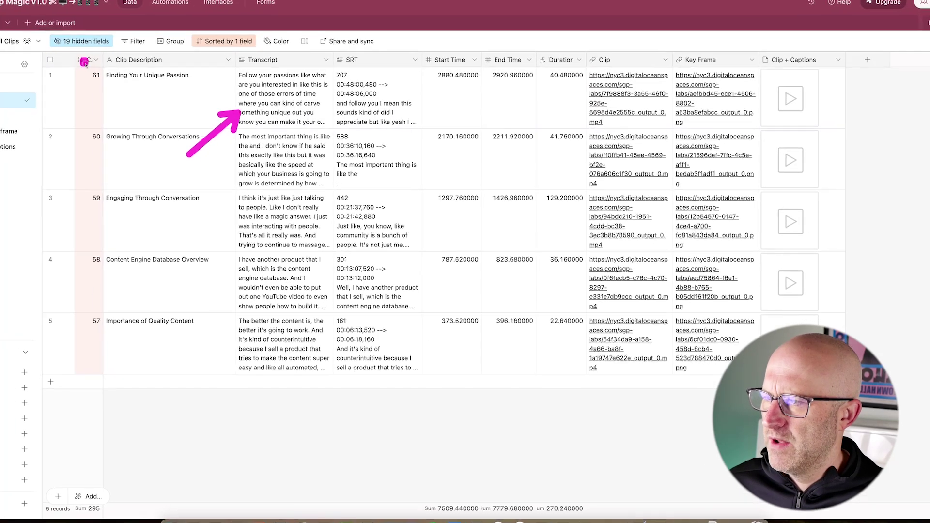
{"action": "mouse_move", "coordinate": [82, 59]}
{"action": "left_mouse_down"}
{"action": "mouse_move", "coordinate": [720, 388]}
{"action": "mouse_move", "coordinate": [873, 490]}
{"action": "left_mouse_up"}
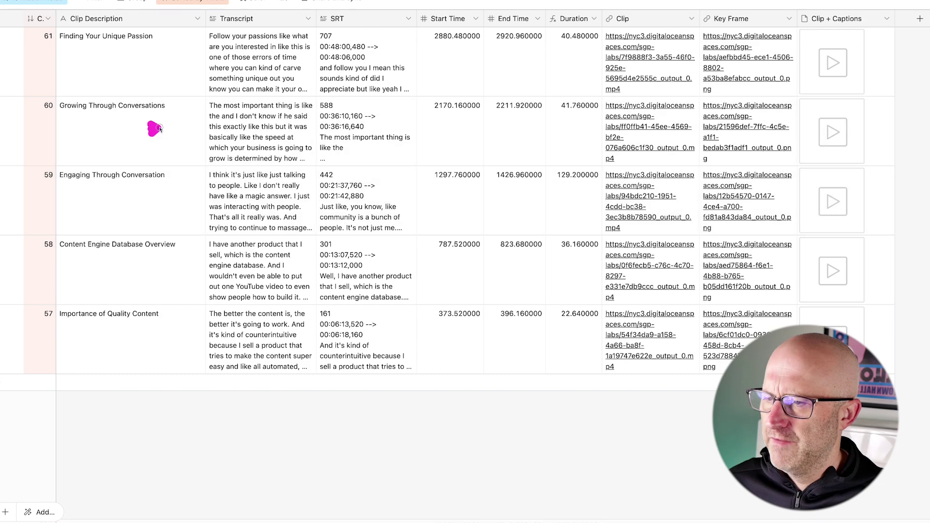
{"action": "left_click_drag", "start_coordinate": [160, 129], "coordinate": [222, 75]}
{"action": "left_click", "coordinate": [270, 68]}
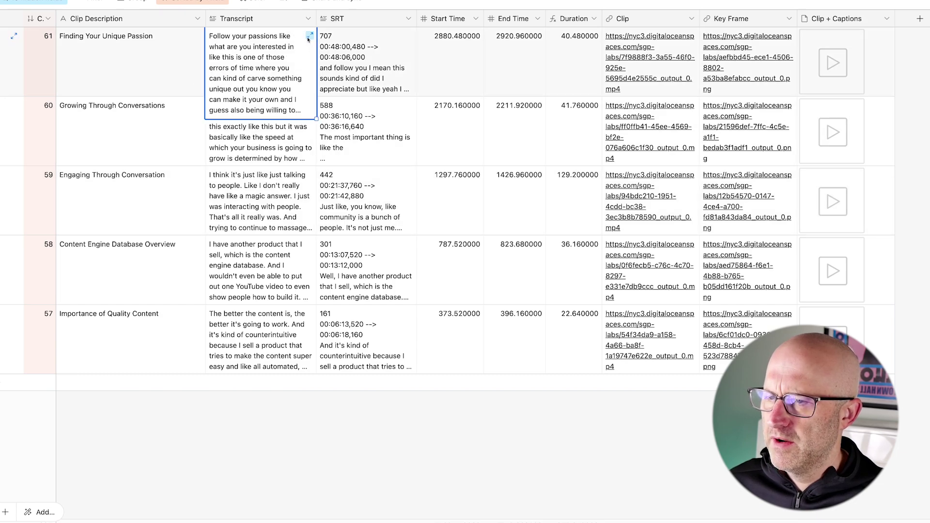
{"action": "left_click", "coordinate": [309, 36]}
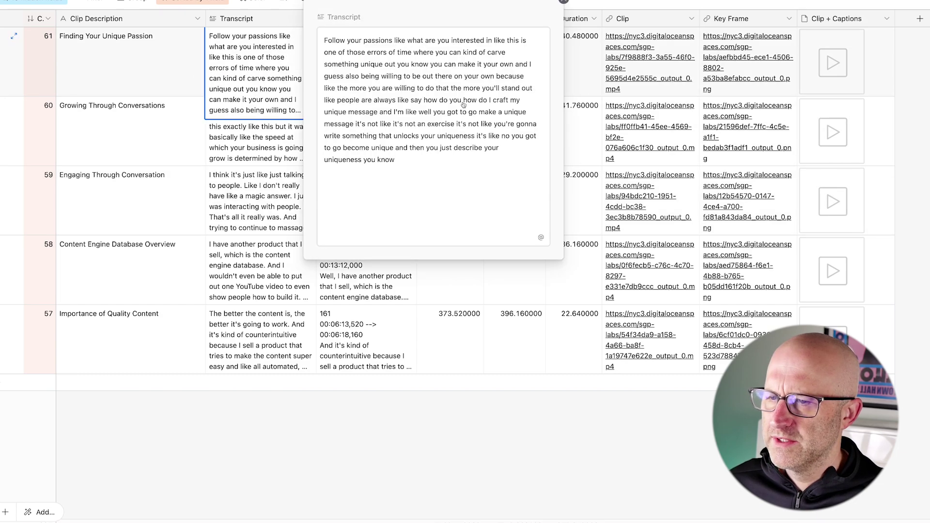
{"action": "left_click_drag", "start_coordinate": [401, 158], "coordinate": [317, 42]}
{"action": "key", "text": "Escape"}
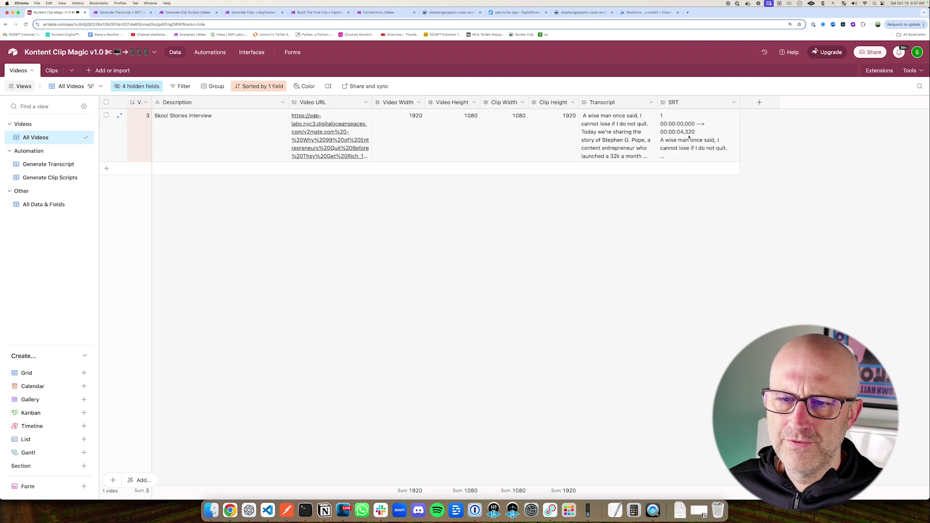
- Expand the first clip's SRT subtitles, scroll through them, and close the view
{"action": "double_click", "coordinate": [690, 135]}
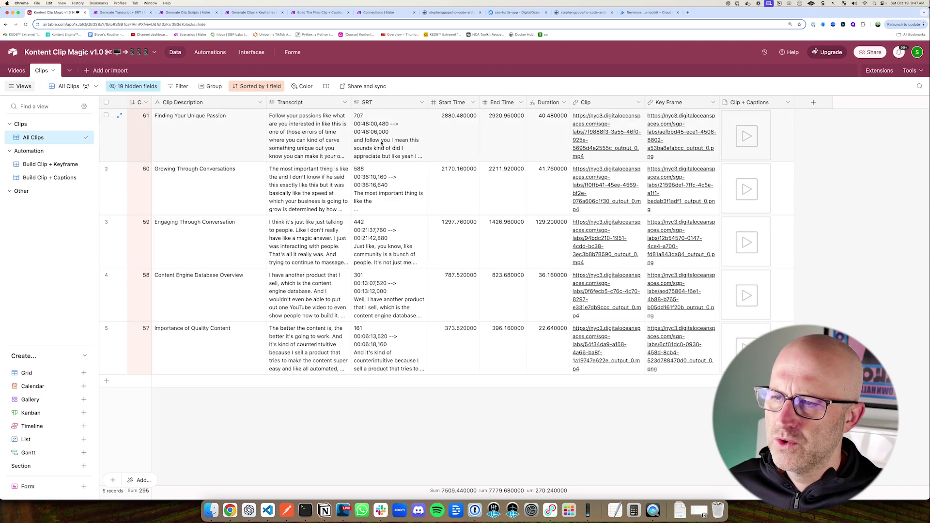
{"action": "left_click", "coordinate": [381, 142]}
{"action": "left_click", "coordinate": [422, 117]}
{"action": "scroll", "coordinate": [473, 184], "scroll_direction": "down", "scroll_amount": 8}
{"action": "scroll", "coordinate": [472, 184], "scroll_direction": "up", "scroll_amount": 5}
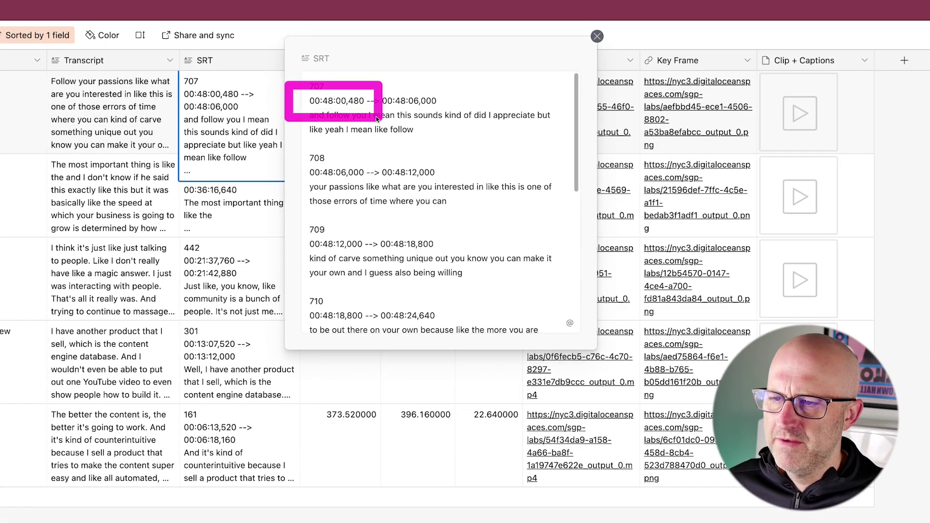
{"action": "scroll", "coordinate": [409, 156], "scroll_direction": "down", "scroll_amount": 5}
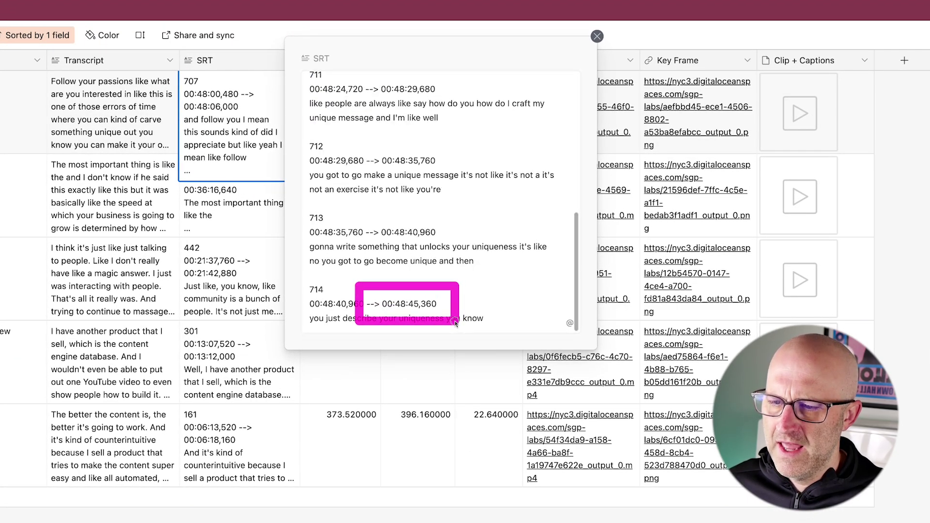
{"action": "key", "text": "Escape"}
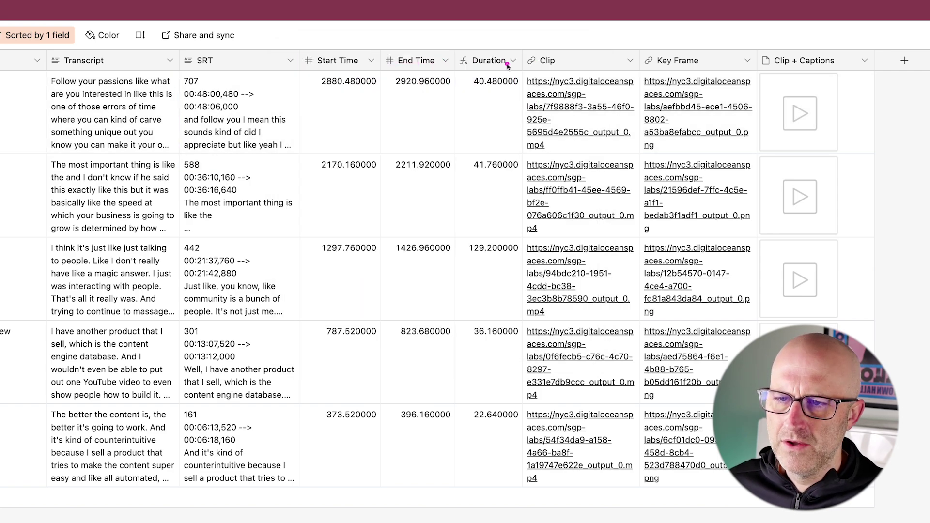
- Play the first clip in QuickTime Player, skipping ahead to 00:38
{"action": "left_click", "coordinate": [547, 105]}
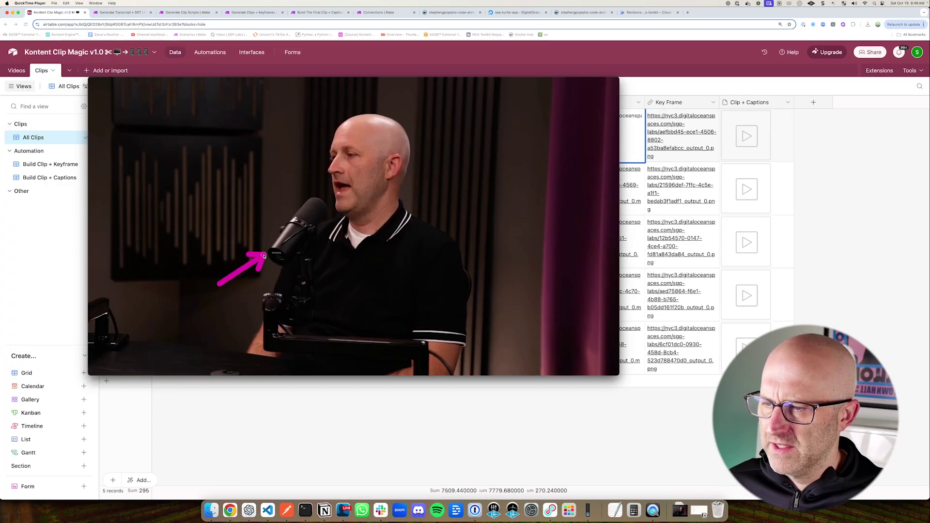
{"action": "mouse_move", "coordinate": [299, 280]}
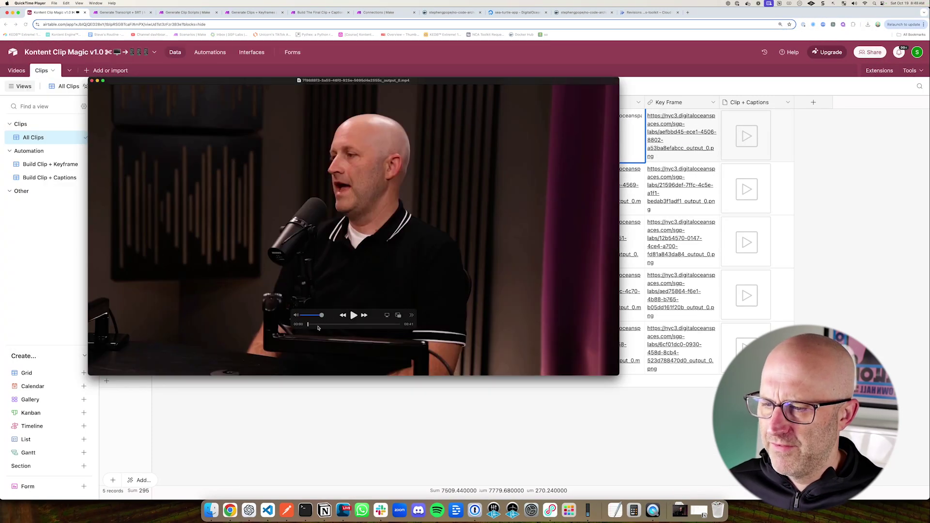
{"action": "left_click_drag", "start_coordinate": [318, 328], "coordinate": [393, 327]}
- Back in the Clips table, open the second record's key frame PNG in Preview
{"action": "left_click", "coordinate": [632, 158]}
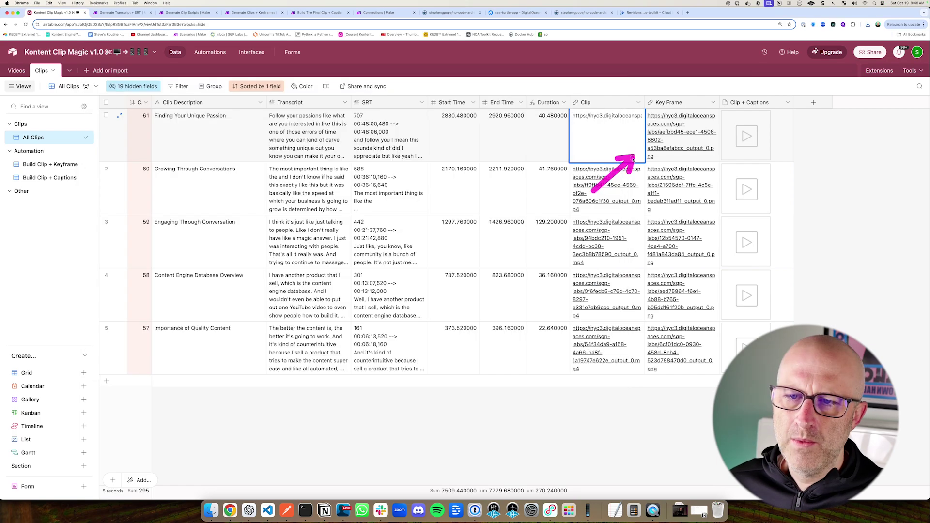
{"action": "left_click", "coordinate": [665, 136]}
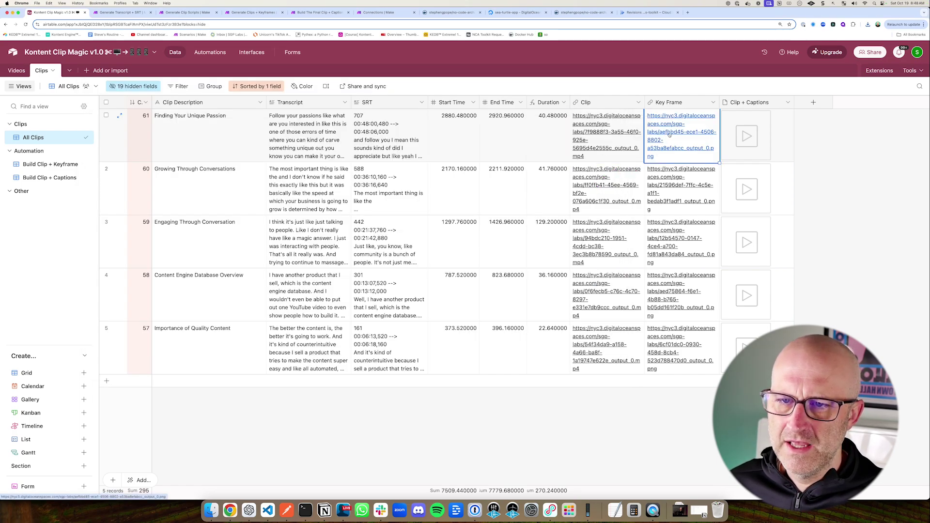
{"action": "left_click", "coordinate": [681, 185]}
- Inspect the key frame image in Preview, then close it with Cmd+W
{"action": "left_click_drag", "start_coordinate": [3, 24], "coordinate": [286, 119]}
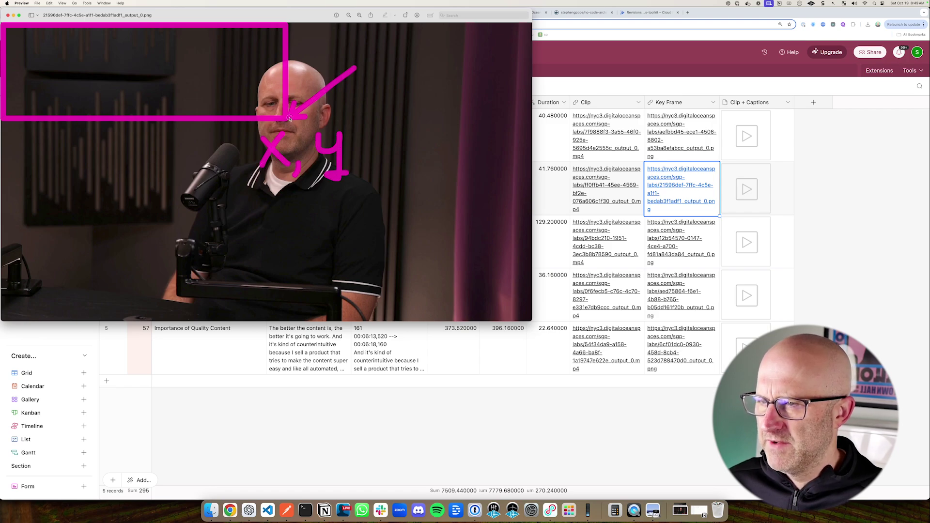
{"action": "key", "text": "Escape"}
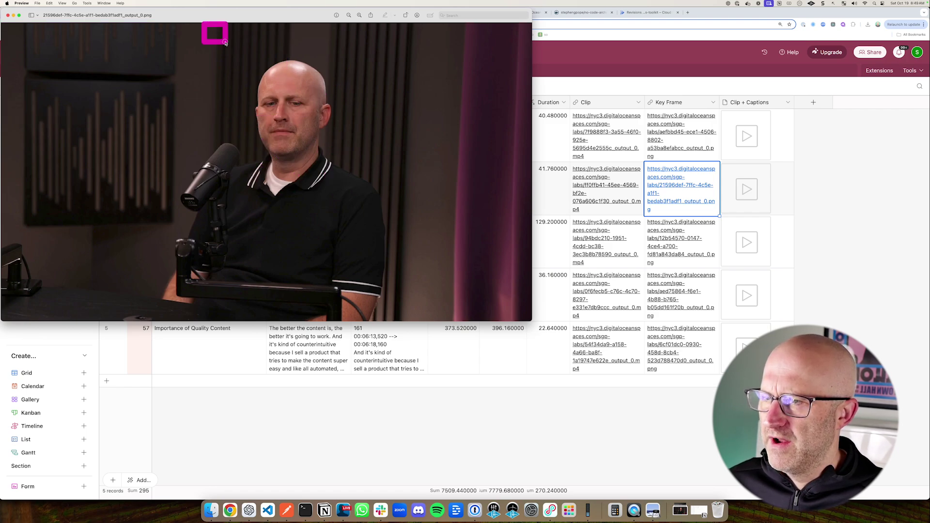
{"action": "mouse_move", "coordinate": [226, 43]}
{"action": "left_mouse_down"}
{"action": "mouse_move", "coordinate": [321, 165]}
{"action": "mouse_move", "coordinate": [359, 266]}
{"action": "mouse_move", "coordinate": [357, 317]}
{"action": "left_mouse_up"}
{"action": "key", "text": "super+w"}
{"action": "left_click_drag", "start_coordinate": [567, 160], "coordinate": [643, 216]}
{"action": "left_click_drag", "start_coordinate": [642, 159], "coordinate": [720, 216]}
{"action": "left_click_drag", "start_coordinate": [710, 157], "coordinate": [779, 215]}
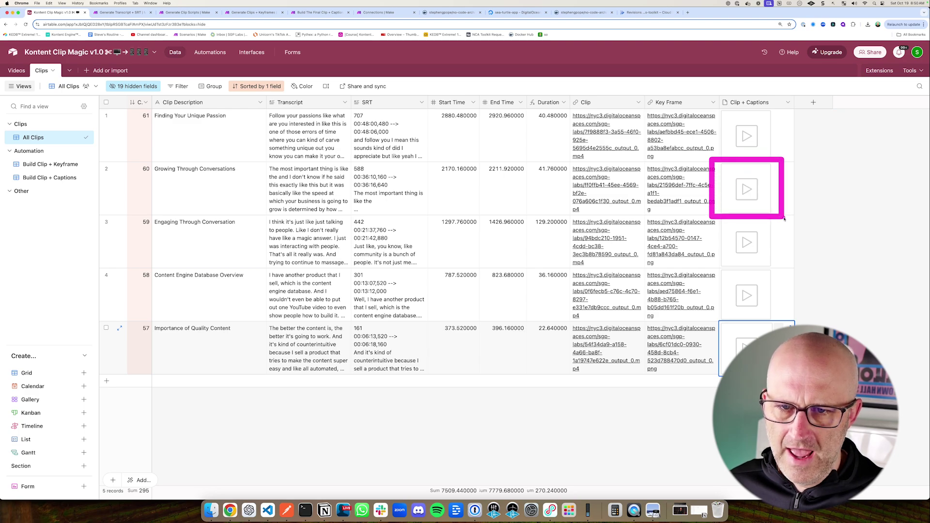
{"action": "key", "text": "space"}
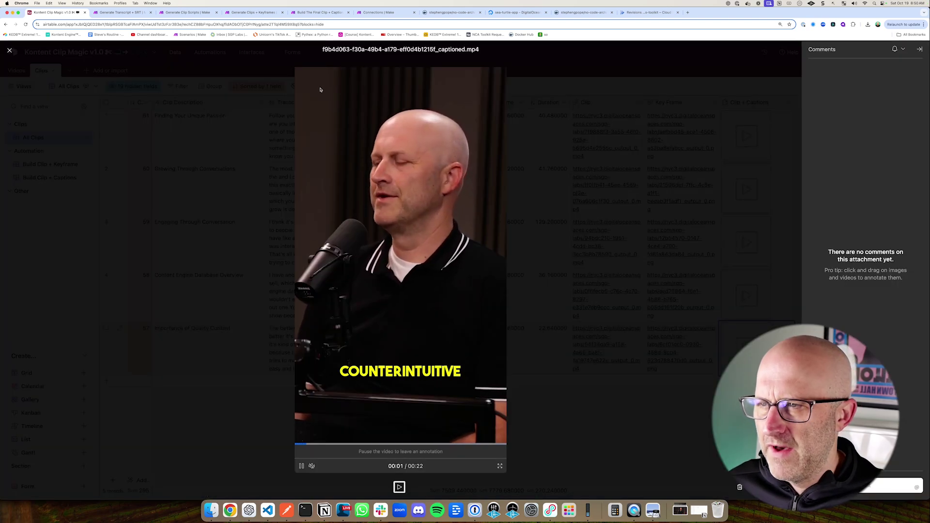
{"action": "mouse_move", "coordinate": [297, 67]}
{"action": "left_mouse_down"}
{"action": "mouse_move", "coordinate": [336, 95]}
{"action": "mouse_move", "coordinate": [495, 447]}
{"action": "mouse_move", "coordinate": [522, 451]}
{"action": "left_mouse_up"}
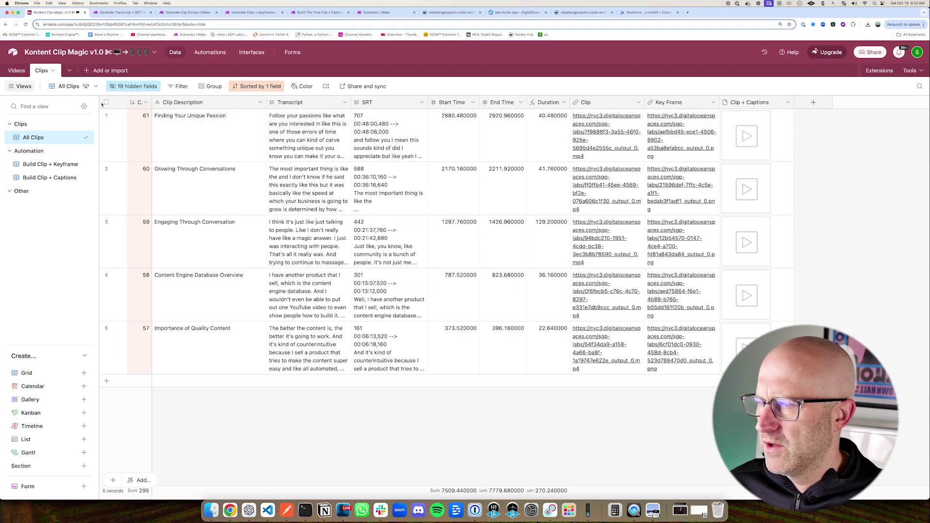
- Select and delete all five clip records, then go to the Videos table
{"action": "left_click", "coordinate": [107, 102]}
{"action": "right_click", "coordinate": [215, 131]}
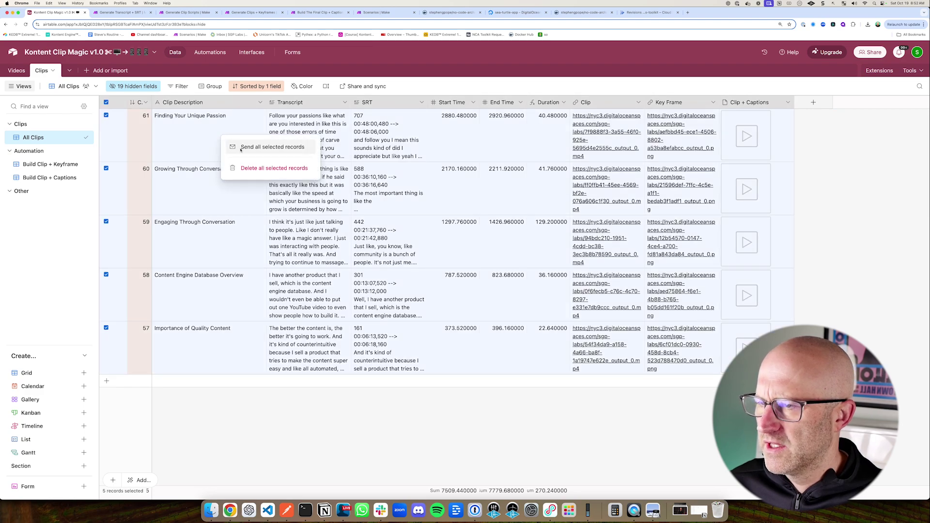
{"action": "left_click", "coordinate": [267, 168]}
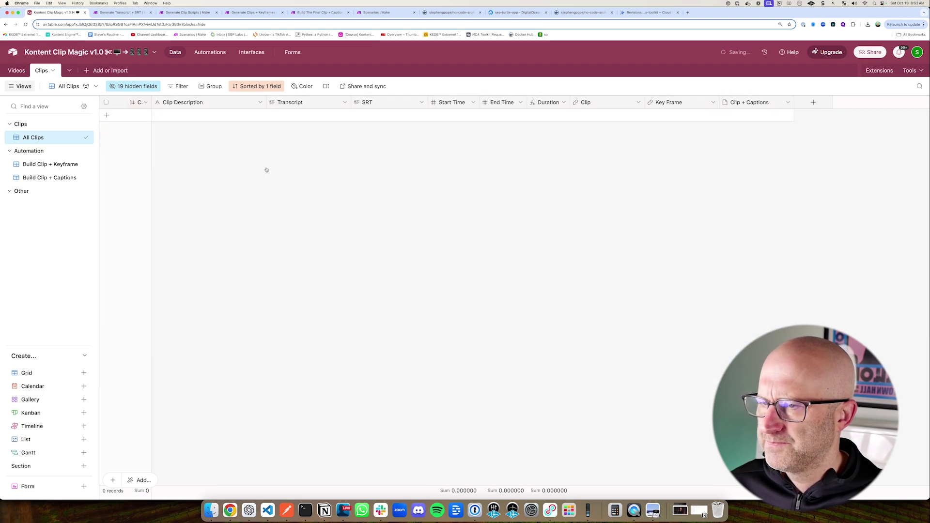
{"action": "left_click", "coordinate": [17, 70]}
{"action": "mouse_move", "coordinate": [566, 89]}
{"action": "left_mouse_down"}
{"action": "mouse_move", "coordinate": [759, 176]}
{"action": "mouse_move", "coordinate": [752, 181]}
{"action": "left_mouse_up"}
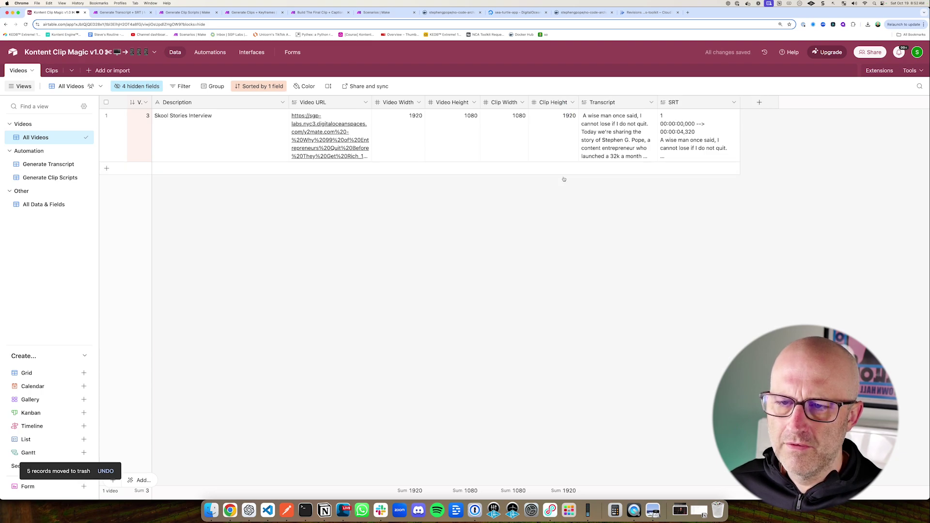
{"action": "left_click_drag", "start_coordinate": [568, 88], "coordinate": [748, 178]}
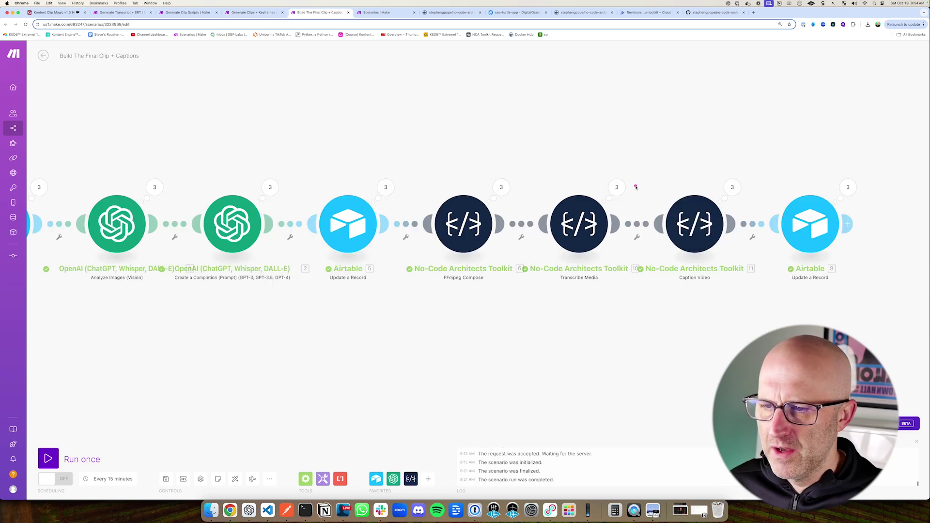
- Switch back to the Kontent Clip Magic base in Airtable with Cmd+1
{"action": "left_click_drag", "start_coordinate": [637, 169], "coordinate": [767, 299]}
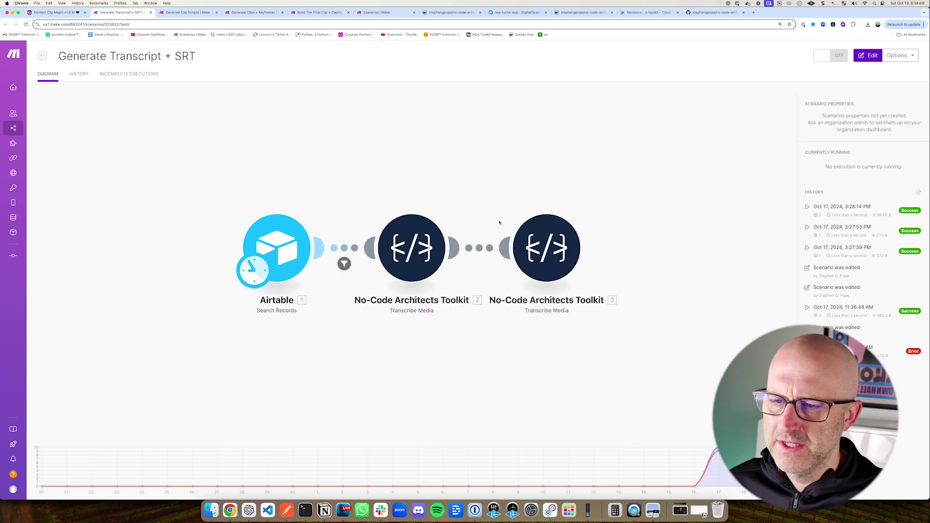
{"action": "left_click_drag", "start_coordinate": [488, 193], "coordinate": [603, 310]}
{"action": "key", "text": "super+1"}
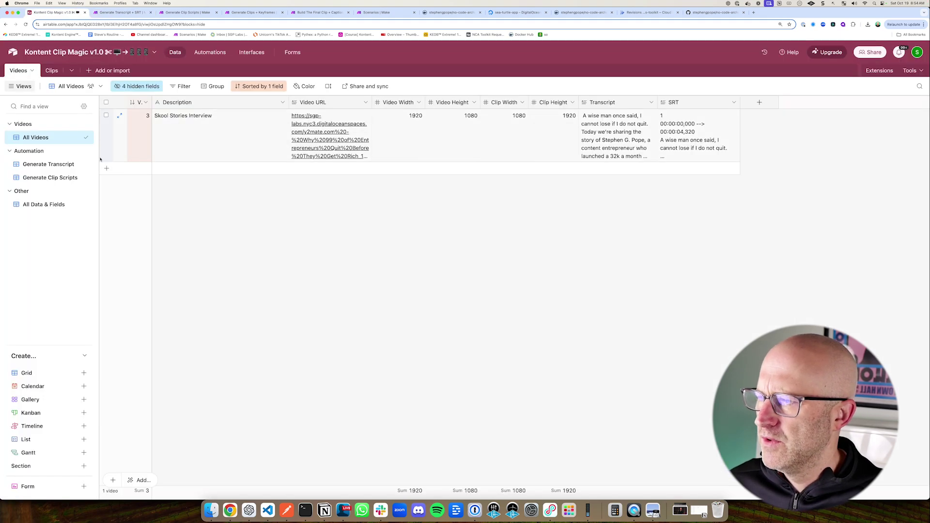
{"action": "left_click_drag", "start_coordinate": [112, 159], "coordinate": [92, 171]}
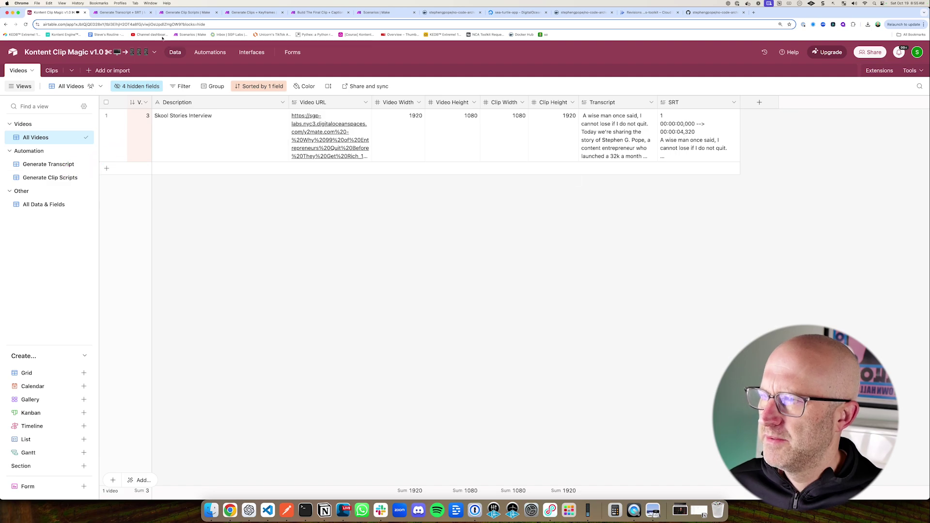
{"action": "left_click_drag", "start_coordinate": [550, 200], "coordinate": [574, 165]}
{"action": "left_click_drag", "start_coordinate": [632, 210], "coordinate": [668, 165]}
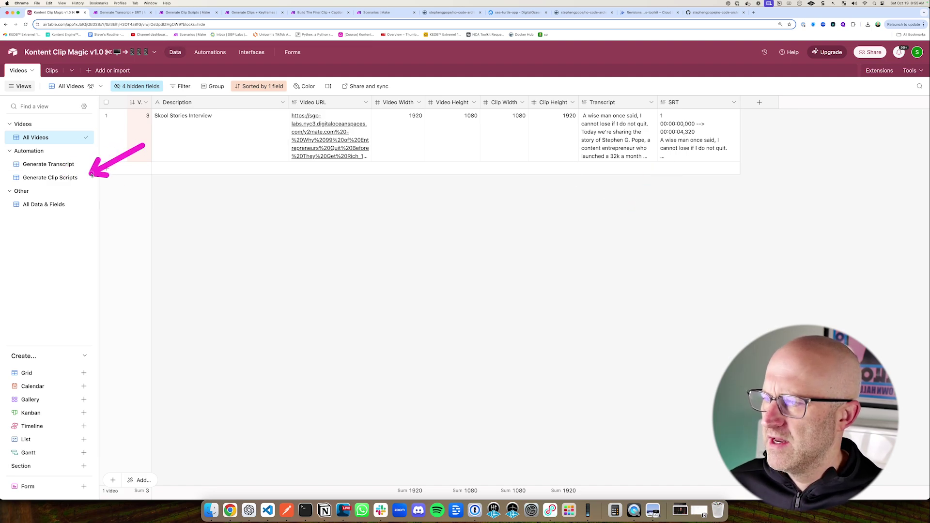
- Bring up Make's Generate Clip Scripts scenario tab
{"action": "left_click", "coordinate": [188, 12]}
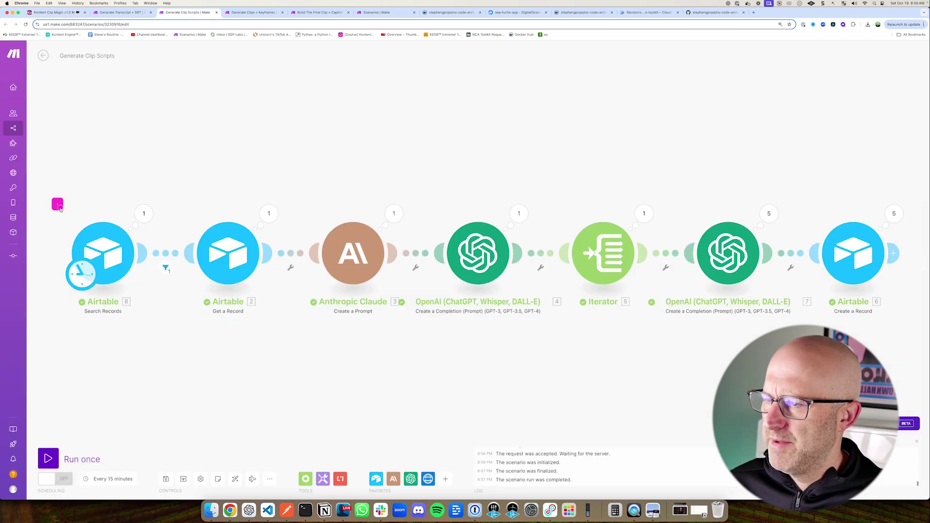
{"action": "left_click_drag", "start_coordinate": [57, 205], "coordinate": [163, 306]}
{"action": "left_click", "coordinate": [63, 13]}
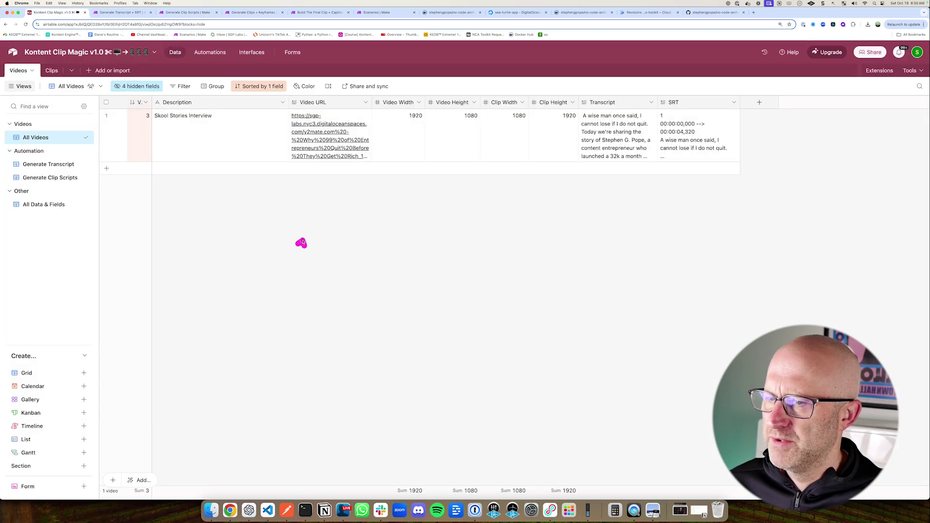
{"action": "mouse_move", "coordinate": [303, 226]}
{"action": "left_mouse_down"}
{"action": "mouse_move", "coordinate": [313, 158]}
{"action": "mouse_move", "coordinate": [394, 166]}
{"action": "left_mouse_up"}
{"action": "left_click", "coordinate": [188, 12]}
{"action": "left_click_drag", "start_coordinate": [175, 200], "coordinate": [278, 302]}
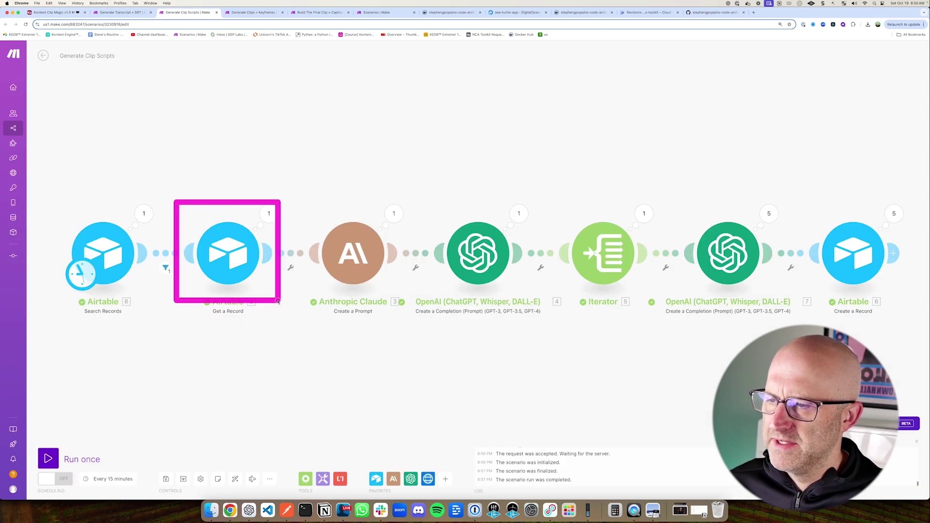
{"action": "mouse_move", "coordinate": [293, 194]}
{"action": "left_mouse_down"}
{"action": "mouse_move", "coordinate": [338, 260]}
{"action": "mouse_move", "coordinate": [415, 332]}
{"action": "left_mouse_up"}
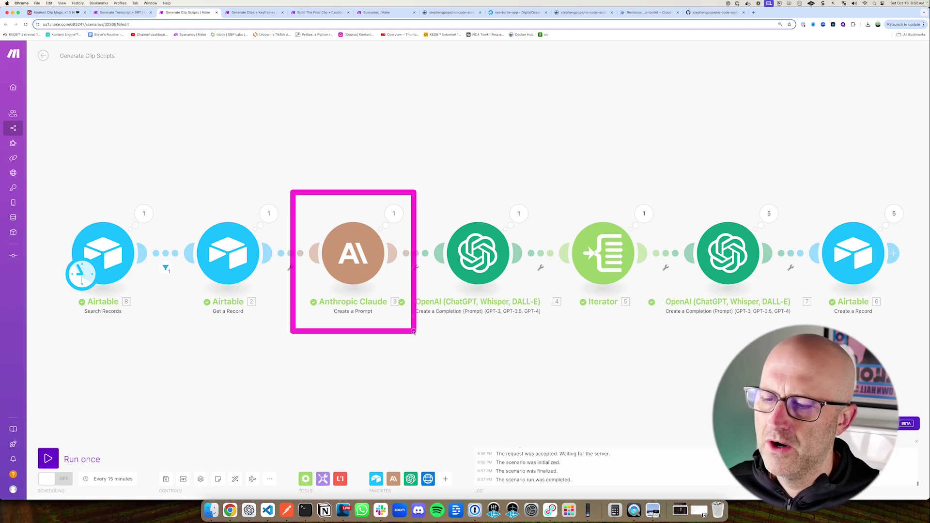
- Review the Claude module's last run output, expanding its text response of clips
{"action": "left_click", "coordinate": [394, 213]}
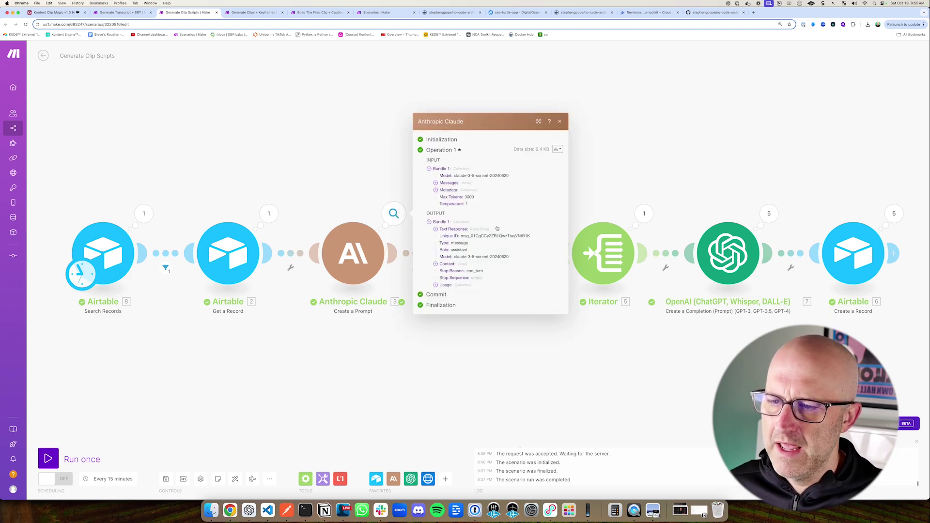
{"action": "left_click", "coordinate": [435, 229]}
{"action": "left_click_drag", "start_coordinate": [419, 178], "coordinate": [580, 261]}
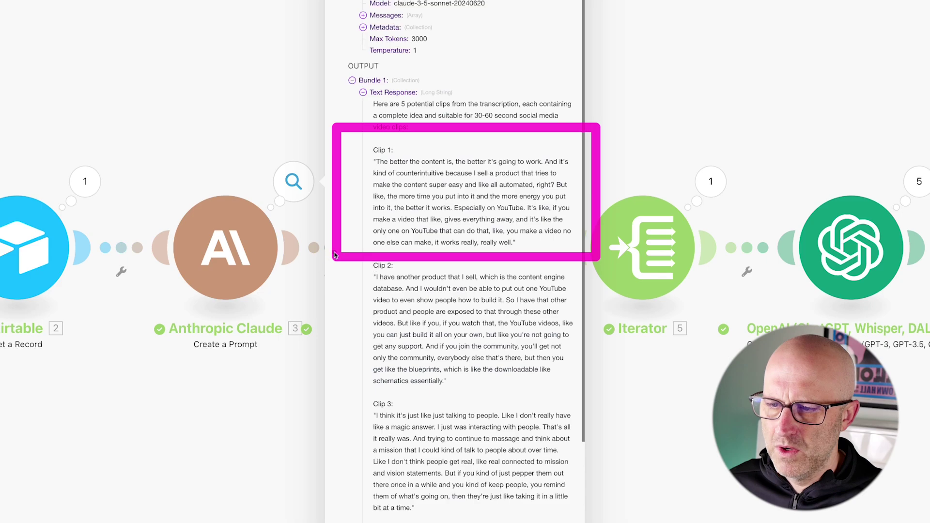
{"action": "left_click_drag", "start_coordinate": [335, 256], "coordinate": [582, 435]}
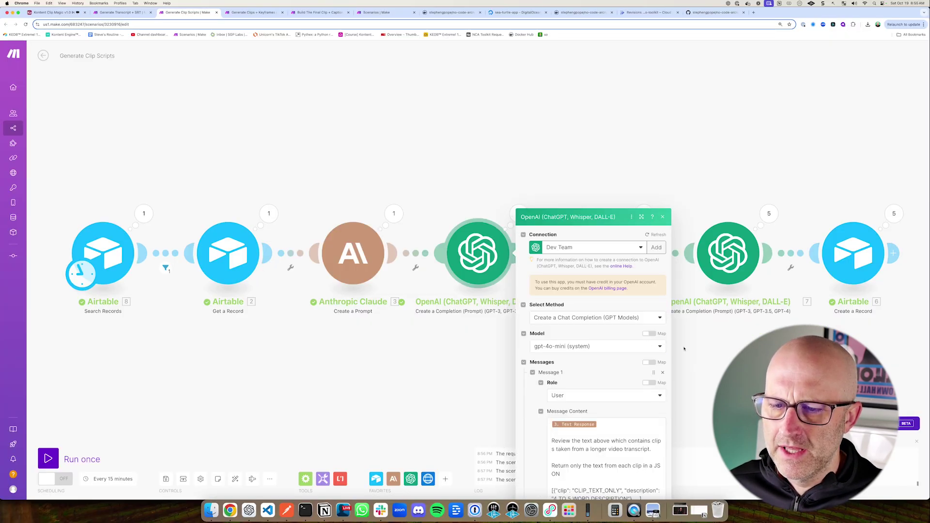
{"action": "left_click_drag", "start_coordinate": [543, 246], "coordinate": [669, 354]}
{"action": "key", "text": "Escape"}
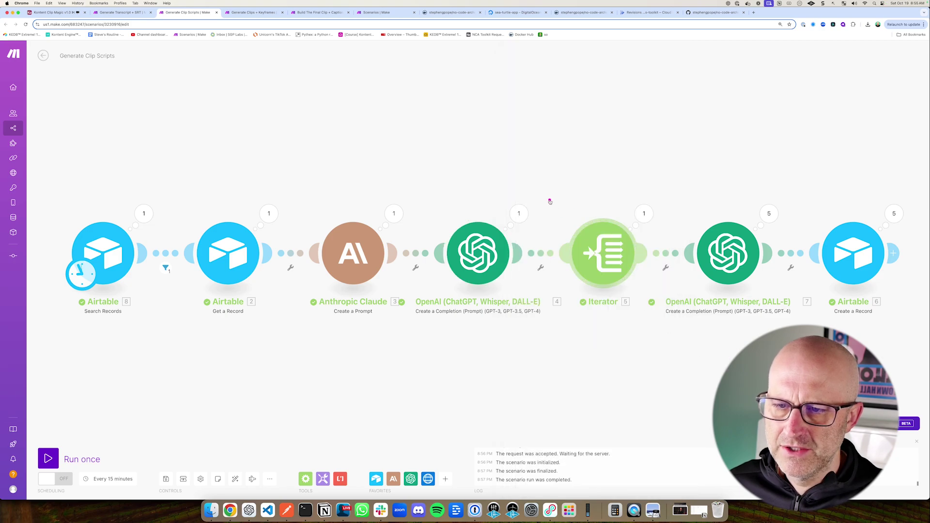
- Open the second OpenAI module's settings and expand the video's SRT cell
{"action": "left_click_drag", "start_coordinate": [548, 199], "coordinate": [670, 314]}
{"action": "left_click_drag", "start_coordinate": [667, 191], "coordinate": [802, 314]}
{"action": "left_click", "coordinate": [765, 300]}
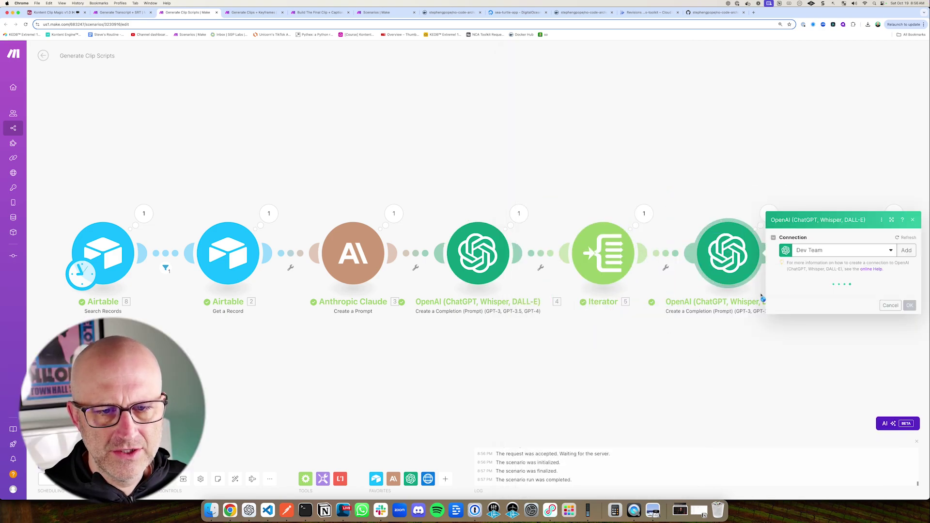
{"action": "left_click_drag", "start_coordinate": [625, 239], "coordinate": [666, 164]}
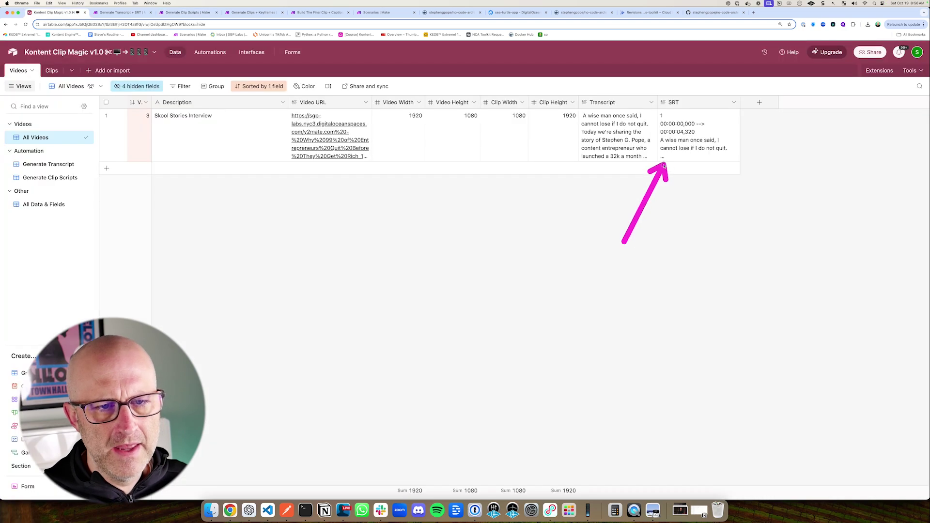
{"action": "left_click", "coordinate": [683, 140]}
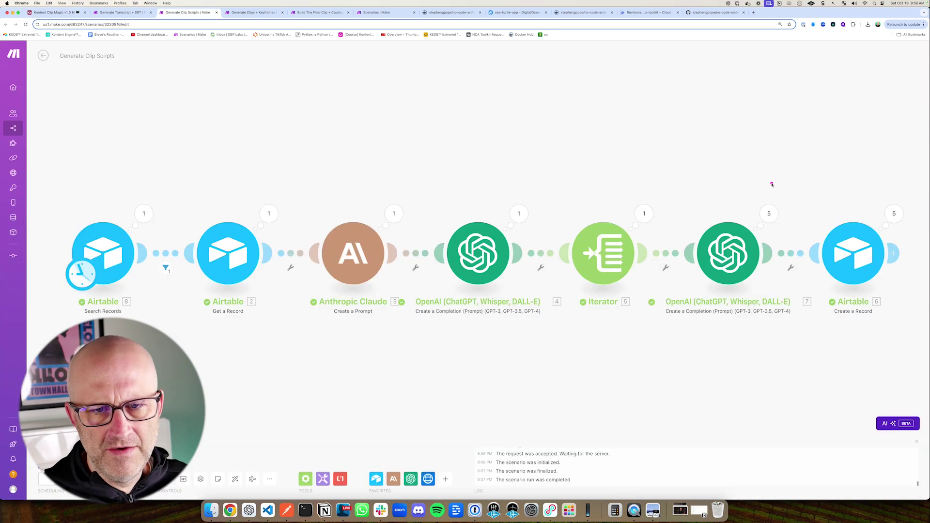
{"action": "left_click_drag", "start_coordinate": [771, 182], "coordinate": [920, 316]}
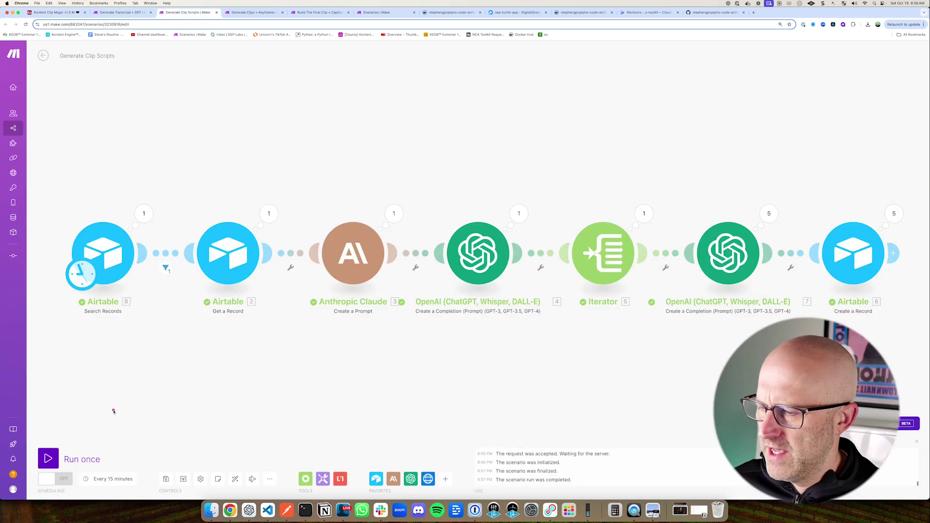
- Run the scenario once and check Claude's text response listing five generated clips
{"action": "left_click", "coordinate": [49, 459]}
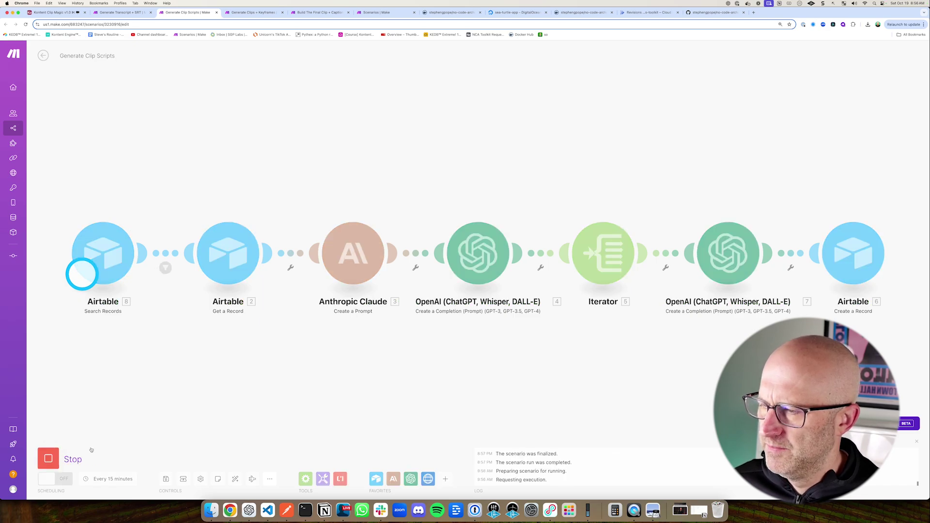
{"action": "left_click_drag", "start_coordinate": [60, 201], "coordinate": [307, 328]}
{"action": "mouse_move", "coordinate": [288, 191]}
{"action": "left_mouse_down"}
{"action": "mouse_move", "coordinate": [307, 222]}
{"action": "mouse_move", "coordinate": [408, 303]}
{"action": "mouse_move", "coordinate": [421, 338]}
{"action": "left_mouse_up"}
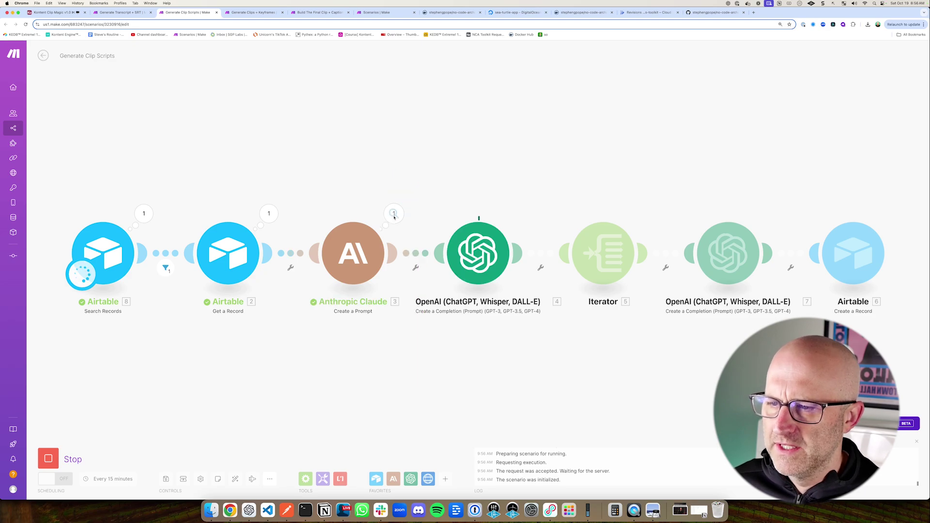
{"action": "left_click", "coordinate": [393, 213]}
{"action": "left_click", "coordinate": [435, 229]}
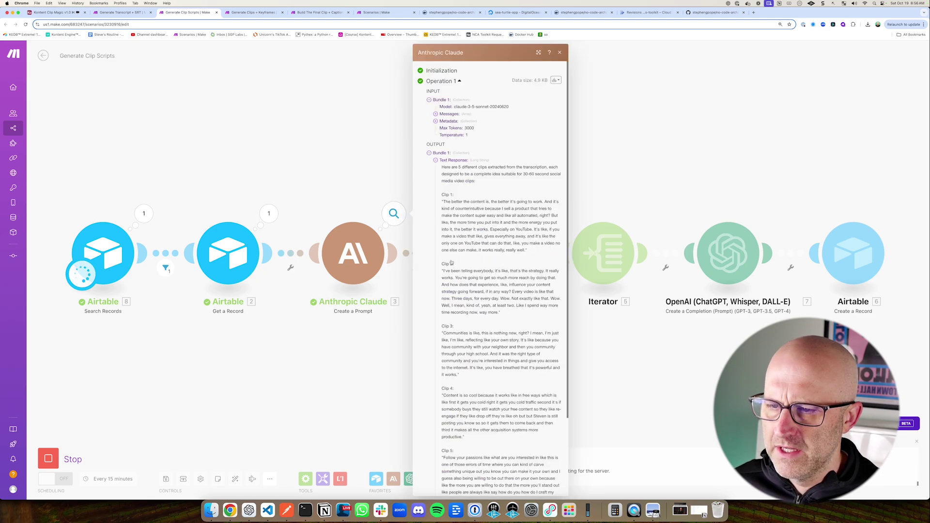
{"action": "mouse_move", "coordinate": [429, 185]}
{"action": "left_mouse_down"}
{"action": "mouse_move", "coordinate": [544, 261]}
{"action": "mouse_move", "coordinate": [576, 266]}
{"action": "left_mouse_up"}
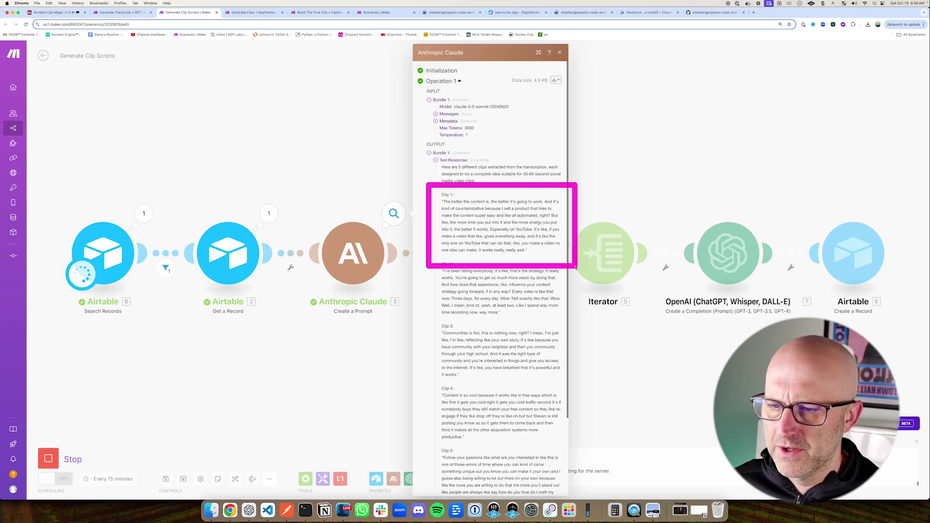
{"action": "left_click", "coordinate": [575, 267]}
- Inspect the first OpenAI step's output, expanding clips 1–5 and clip 1's description
{"action": "left_click_drag", "start_coordinate": [293, 199], "coordinate": [422, 300]}
{"action": "left_click_drag", "start_coordinate": [523, 137], "coordinate": [524, 202]}
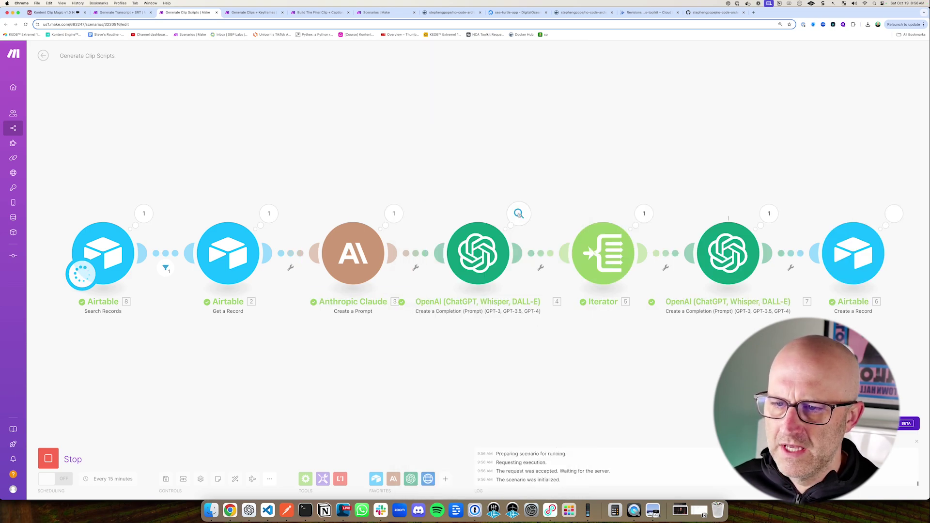
{"action": "left_click", "coordinate": [519, 213]}
{"action": "left_click", "coordinate": [560, 247]}
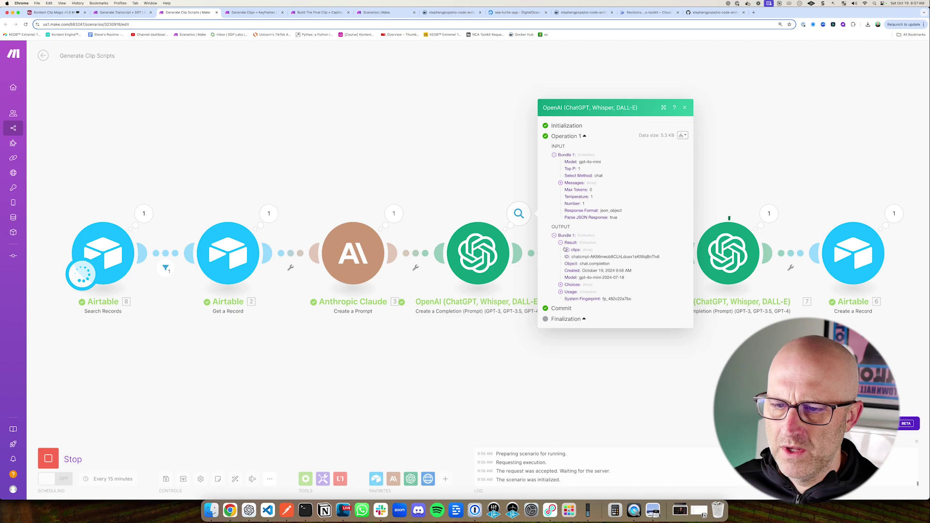
{"action": "left_click", "coordinate": [568, 250]}
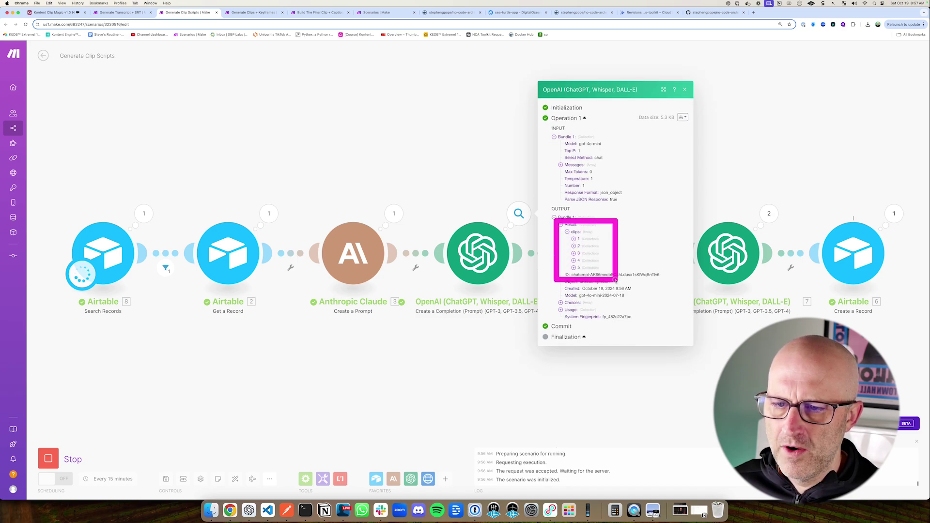
{"action": "left_click", "coordinate": [574, 239]}
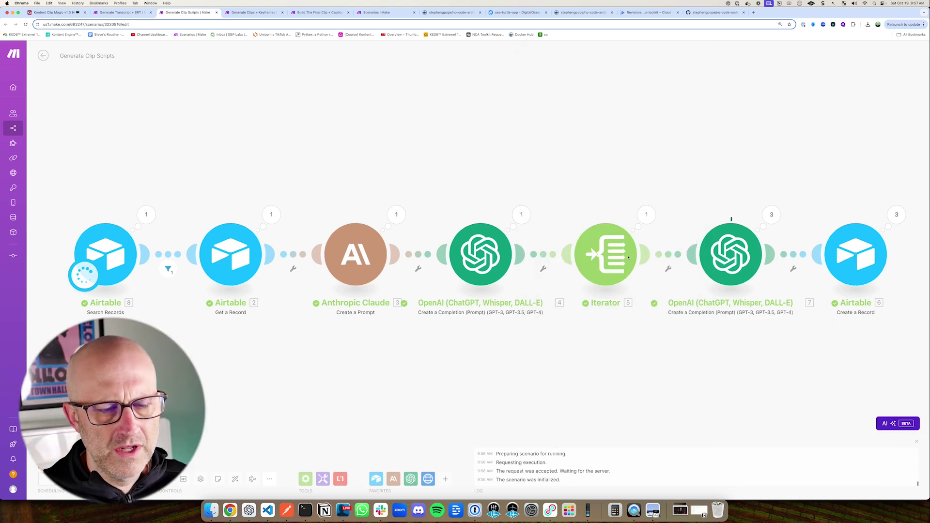
- Check the Iterator's five bundles and the second OpenAI step's SRT subtitle result
{"action": "left_click", "coordinate": [647, 215]}
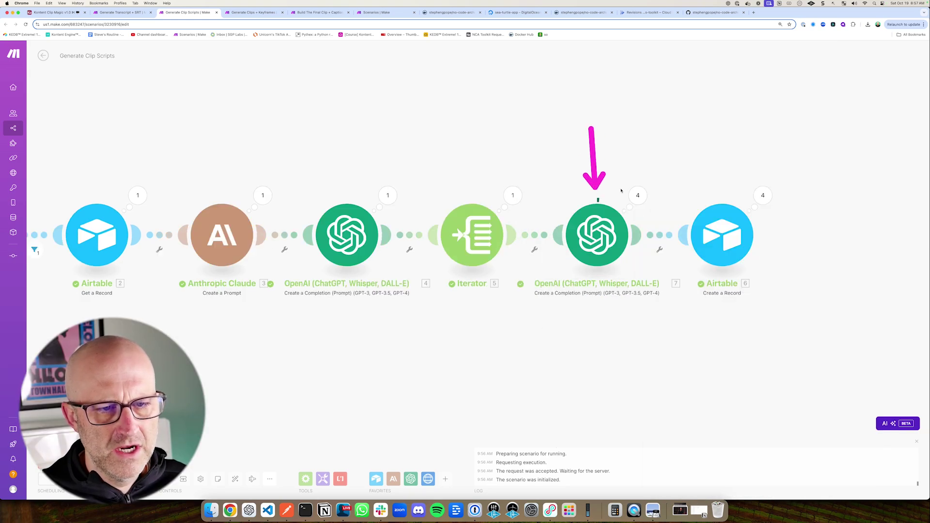
{"action": "left_click", "coordinate": [642, 210]}
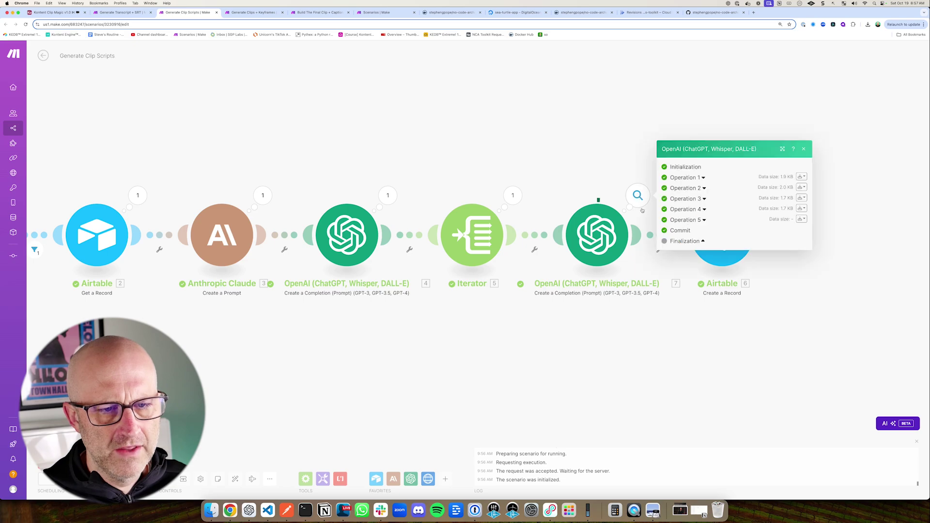
{"action": "left_click", "coordinate": [703, 178]}
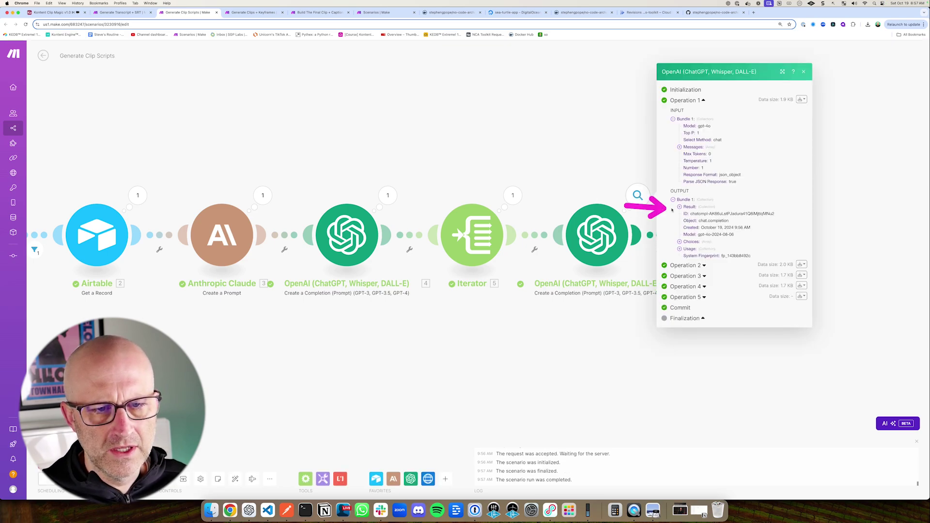
{"action": "left_click", "coordinate": [680, 207]}
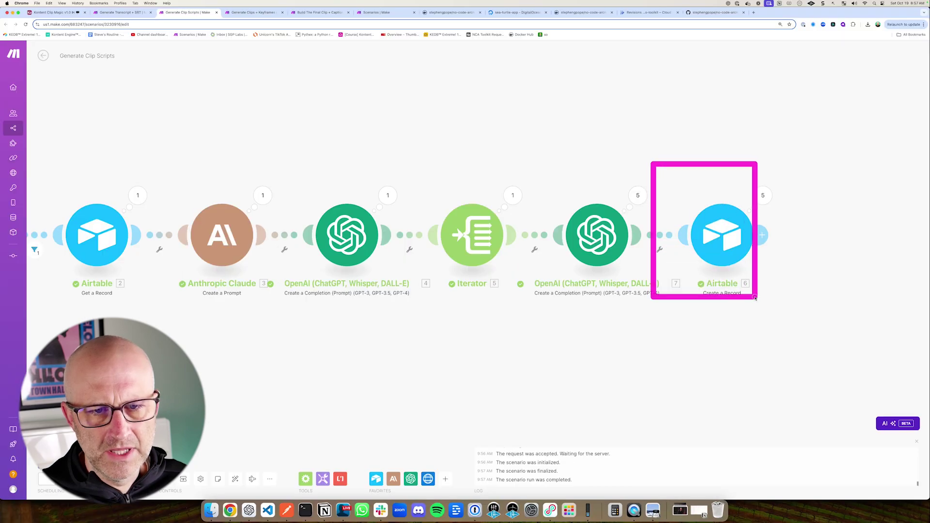
{"action": "mouse_move", "coordinate": [769, 308]}
{"action": "left_mouse_down"}
{"action": "mouse_move", "coordinate": [775, 326]}
{"action": "mouse_move", "coordinate": [803, 328]}
{"action": "left_mouse_up"}
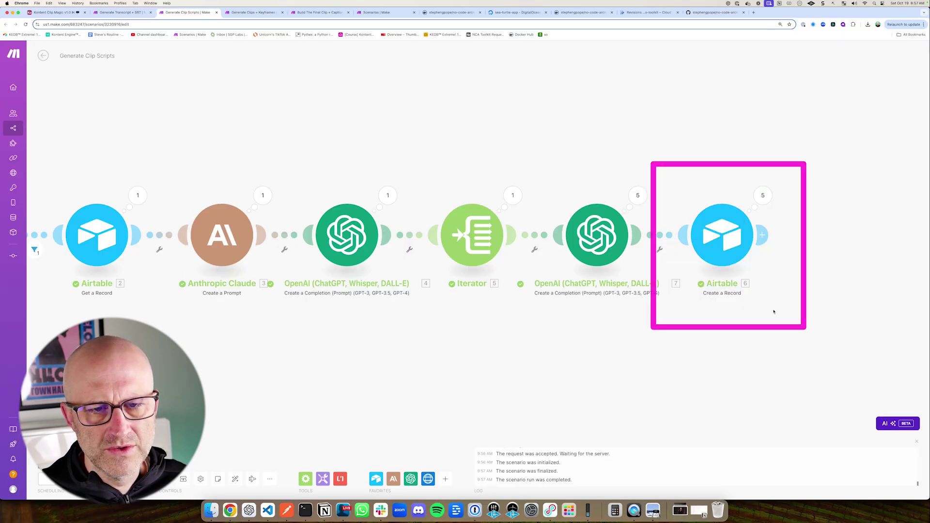
{"action": "left_click_drag", "start_coordinate": [115, 98], "coordinate": [87, 40]}
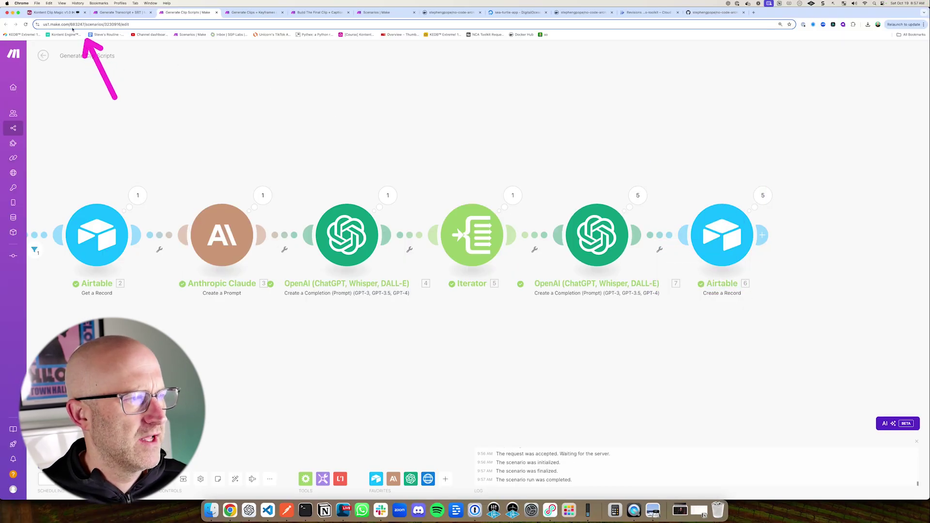
- In the Clips table, open row 1's full transcript and close it
{"action": "left_click", "coordinate": [65, 16]}
{"action": "mouse_move", "coordinate": [116, 89]}
{"action": "left_mouse_down"}
{"action": "mouse_move", "coordinate": [286, 276]}
{"action": "mouse_move", "coordinate": [753, 400]}
{"action": "mouse_move", "coordinate": [823, 403]}
{"action": "left_mouse_up"}
{"action": "left_click_drag", "start_coordinate": [228, 182], "coordinate": [275, 145]}
{"action": "left_click", "coordinate": [344, 128]}
{"action": "left_click", "coordinate": [344, 127]}
{"action": "mouse_move", "coordinate": [436, 115]}
{"action": "left_mouse_down"}
{"action": "mouse_move", "coordinate": [405, 155]}
{"action": "mouse_move", "coordinate": [436, 115]}
{"action": "left_mouse_up"}
{"action": "left_click", "coordinate": [309, 232]}
{"action": "left_click_drag", "start_coordinate": [306, 194], "coordinate": [339, 169]}
- Review row 1's full SRT subtitles, close the popup, and bring Preview's image forward
{"action": "left_click", "coordinate": [388, 141]}
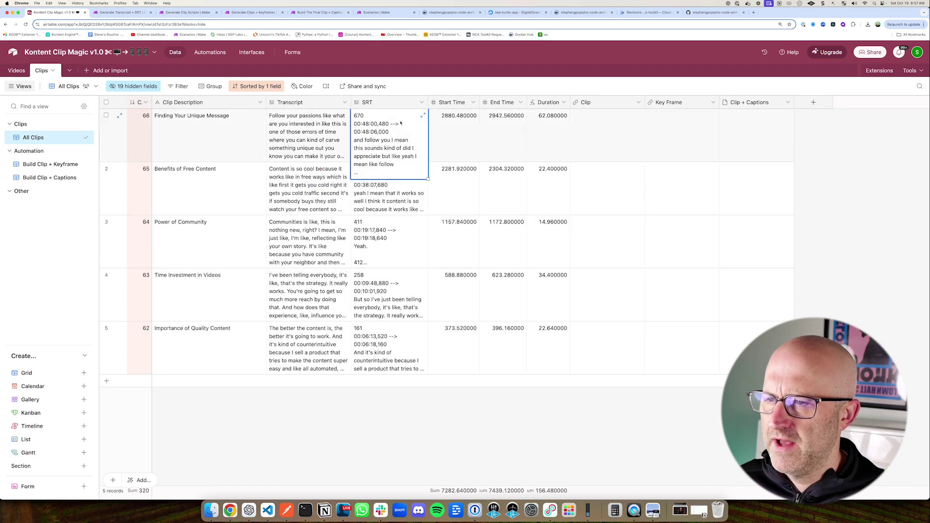
{"action": "left_click", "coordinate": [421, 116]}
{"action": "left_click_drag", "start_coordinate": [421, 114], "coordinate": [469, 138]}
{"action": "scroll", "coordinate": [471, 184], "scroll_direction": "down", "scroll_amount": 10}
{"action": "left_click_drag", "start_coordinate": [472, 237], "coordinate": [531, 267]}
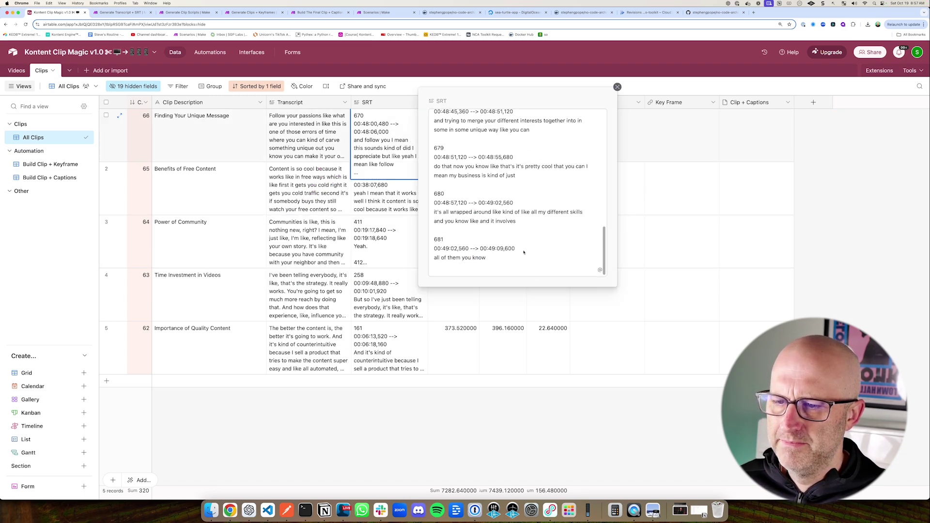
{"action": "left_click_drag", "start_coordinate": [443, 168], "coordinate": [606, 190]}
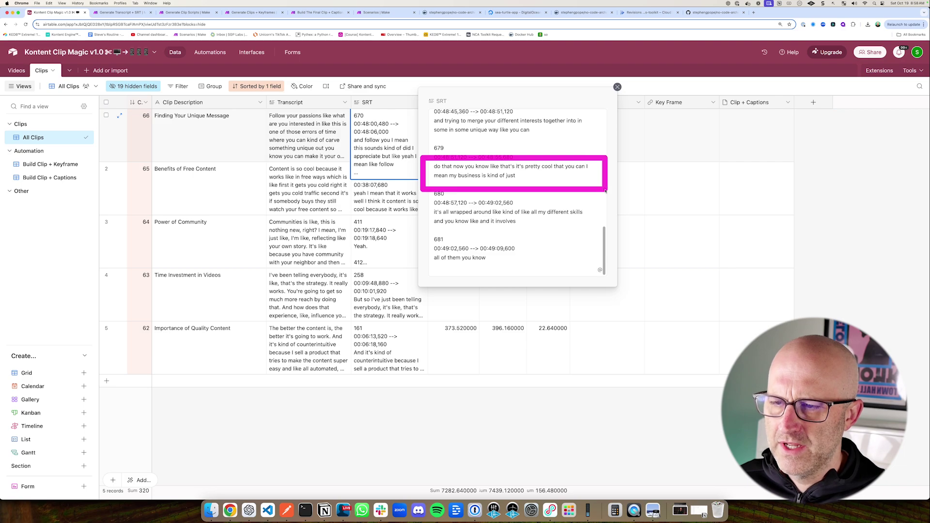
{"action": "key", "text": "Escape"}
{"action": "mouse_move", "coordinate": [425, 104]}
{"action": "left_mouse_down"}
{"action": "mouse_move", "coordinate": [534, 127]}
{"action": "mouse_move", "coordinate": [560, 117]}
{"action": "mouse_move", "coordinate": [583, 129]}
{"action": "left_mouse_up"}
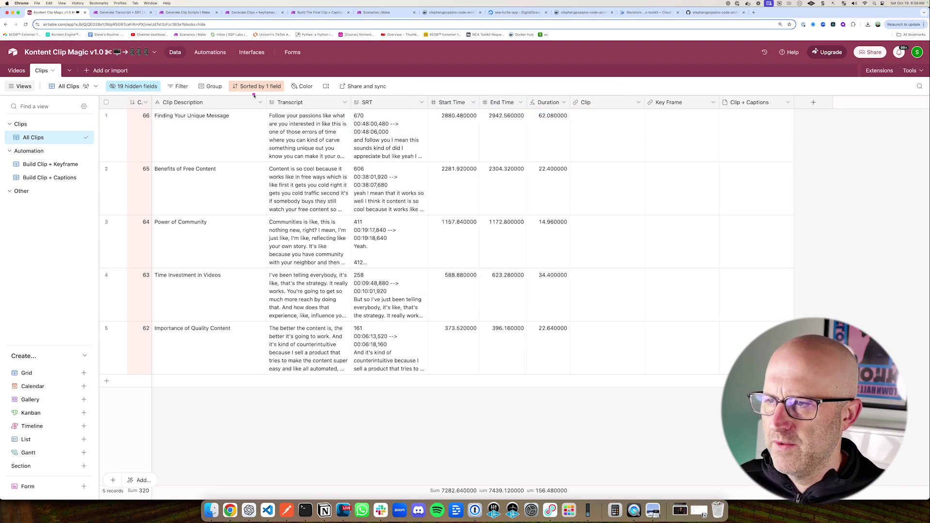
{"action": "left_click_drag", "start_coordinate": [253, 92], "coordinate": [607, 410]}
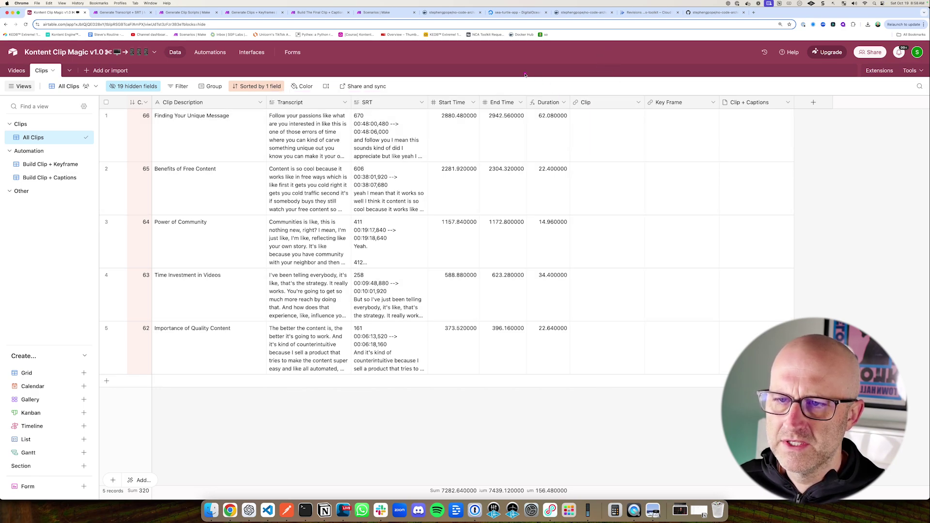
{"action": "mouse_move", "coordinate": [525, 74]}
{"action": "left_mouse_down"}
{"action": "mouse_move", "coordinate": [568, 100]}
{"action": "mouse_move", "coordinate": [587, 130]}
{"action": "left_mouse_up"}
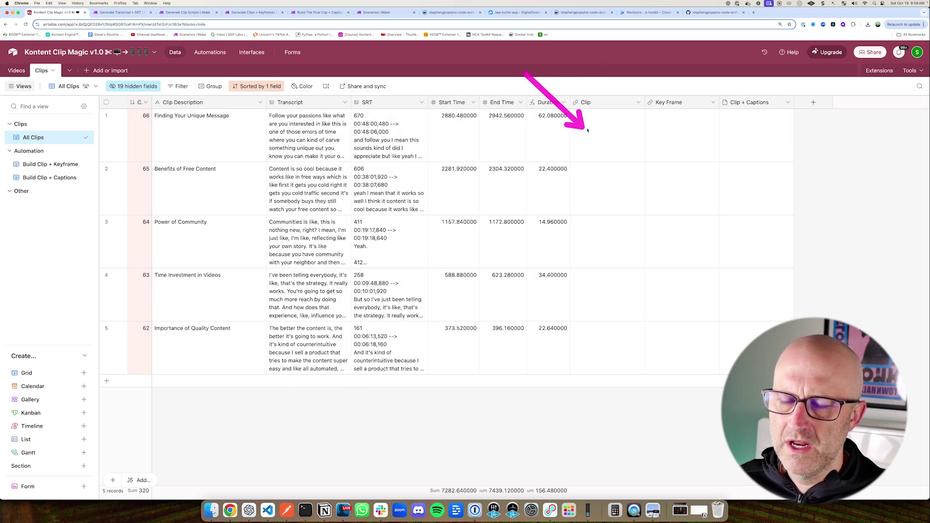
{"action": "left_click_drag", "start_coordinate": [557, 86], "coordinate": [651, 170]}
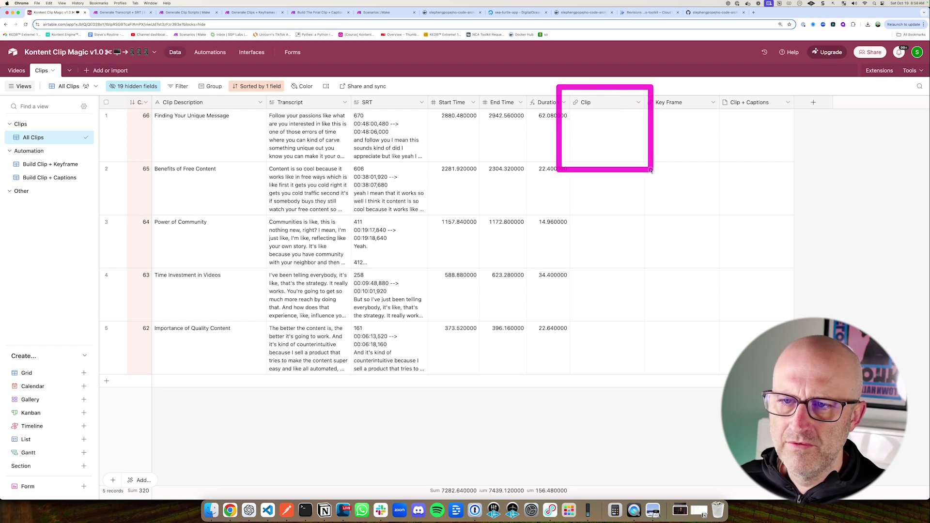
- View and close the podcast still frame, then go to Make's 'Generate Clips + Keyframes' tab
{"action": "key", "text": "super+Tab"}
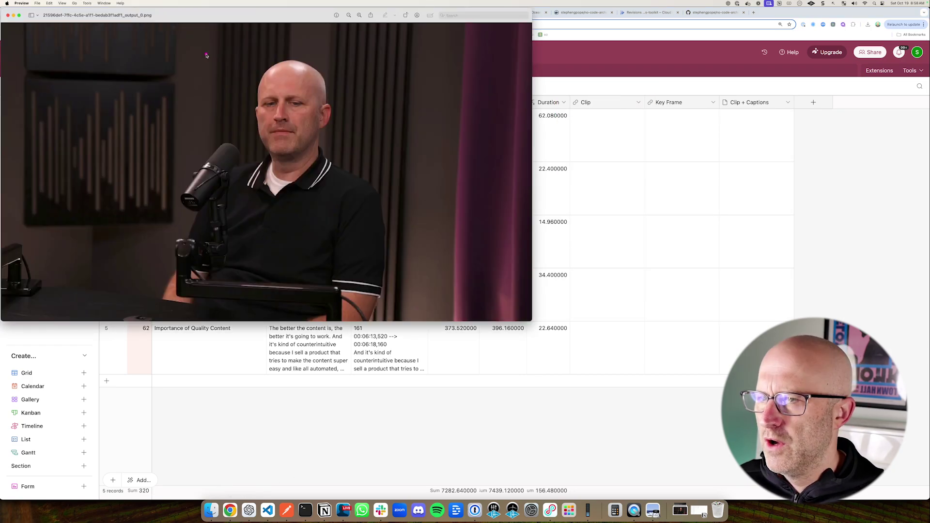
{"action": "mouse_move", "coordinate": [212, 52]}
{"action": "left_mouse_down"}
{"action": "mouse_move", "coordinate": [354, 135]}
{"action": "mouse_move", "coordinate": [390, 183]}
{"action": "left_mouse_up"}
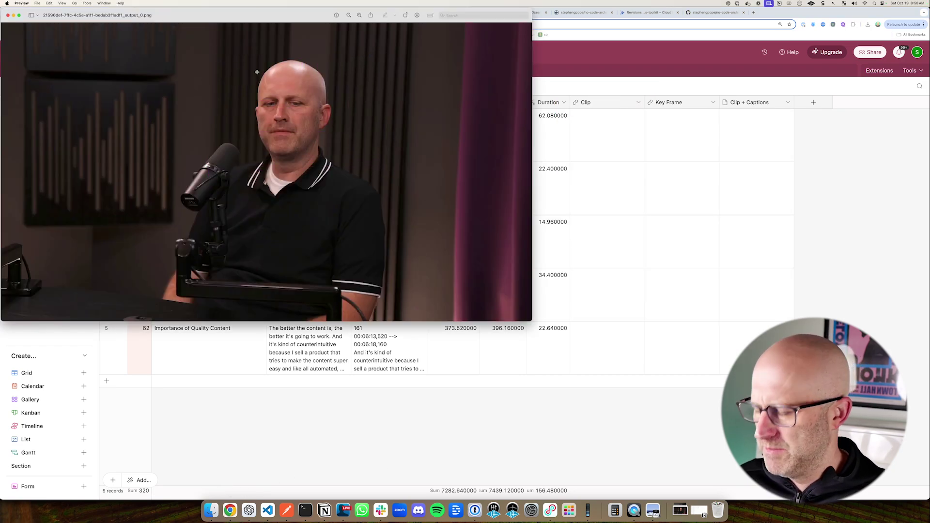
{"action": "left_click_drag", "start_coordinate": [2, 23], "coordinate": [289, 119]}
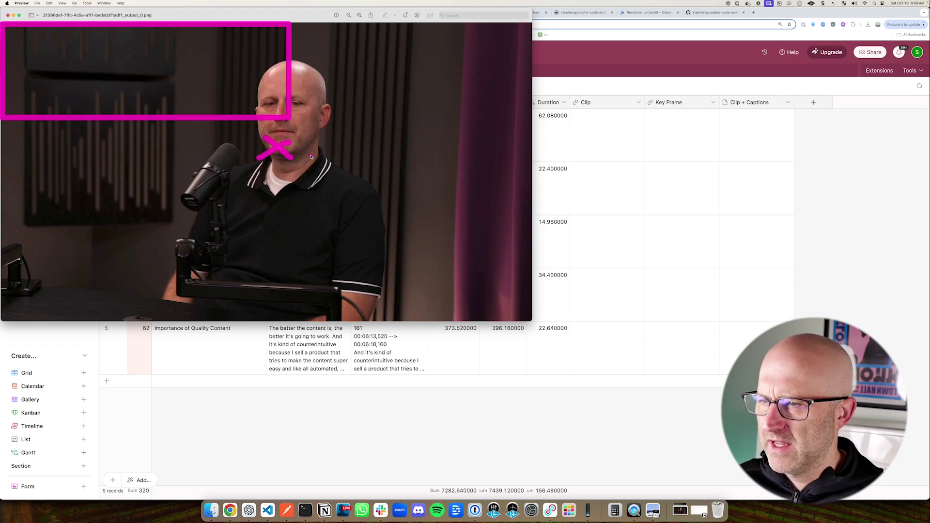
{"action": "mouse_move", "coordinate": [182, 23]}
{"action": "left_mouse_down"}
{"action": "mouse_move", "coordinate": [288, 97]}
{"action": "mouse_move", "coordinate": [387, 212]}
{"action": "mouse_move", "coordinate": [386, 282]}
{"action": "left_mouse_up"}
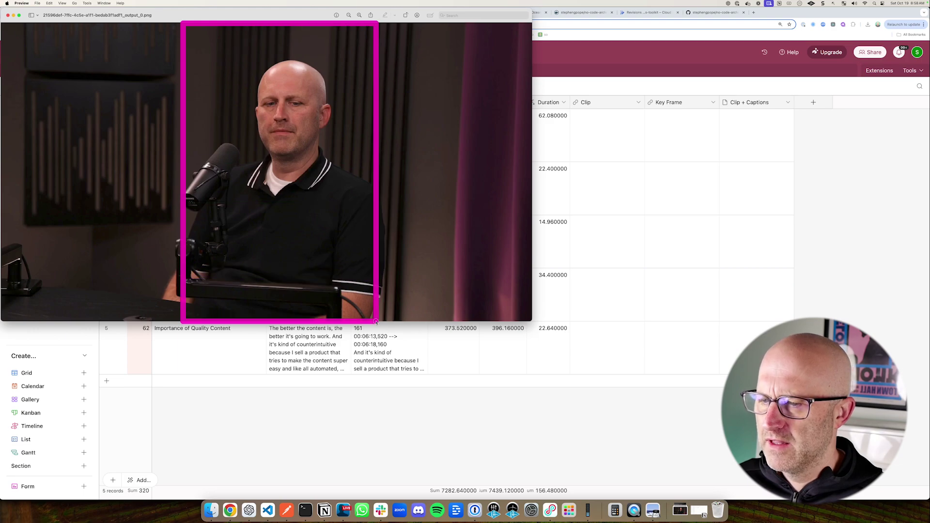
{"action": "left_click_drag", "start_coordinate": [426, 61], "coordinate": [341, 98]}
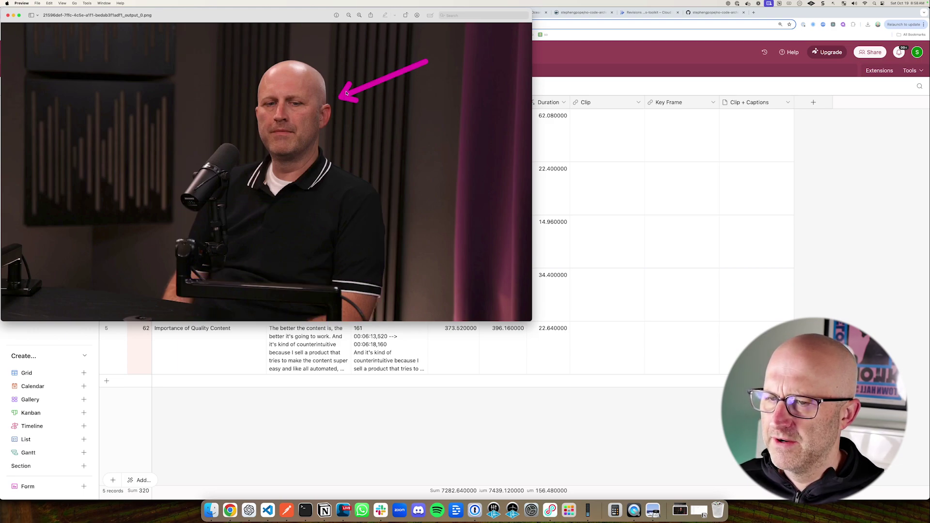
{"action": "key", "text": "super+tab"}
{"action": "left_click_drag", "start_coordinate": [556, 96], "coordinate": [631, 166]}
{"action": "left_click_drag", "start_coordinate": [637, 100], "coordinate": [725, 171]}
{"action": "mouse_move", "coordinate": [108, 104]}
{"action": "left_mouse_down"}
{"action": "mouse_move", "coordinate": [181, 138]}
{"action": "mouse_move", "coordinate": [567, 168]}
{"action": "mouse_move", "coordinate": [705, 166]}
{"action": "left_mouse_up"}
{"action": "left_click_drag", "start_coordinate": [134, 136], "coordinate": [90, 164]}
- Run the Generate Clips + Keyframes scenario once
{"action": "key", "text": "super+4"}
{"action": "mouse_move", "coordinate": [216, 177]}
{"action": "left_mouse_down"}
{"action": "mouse_move", "coordinate": [488, 277]}
{"action": "mouse_move", "coordinate": [783, 344]}
{"action": "left_mouse_up"}
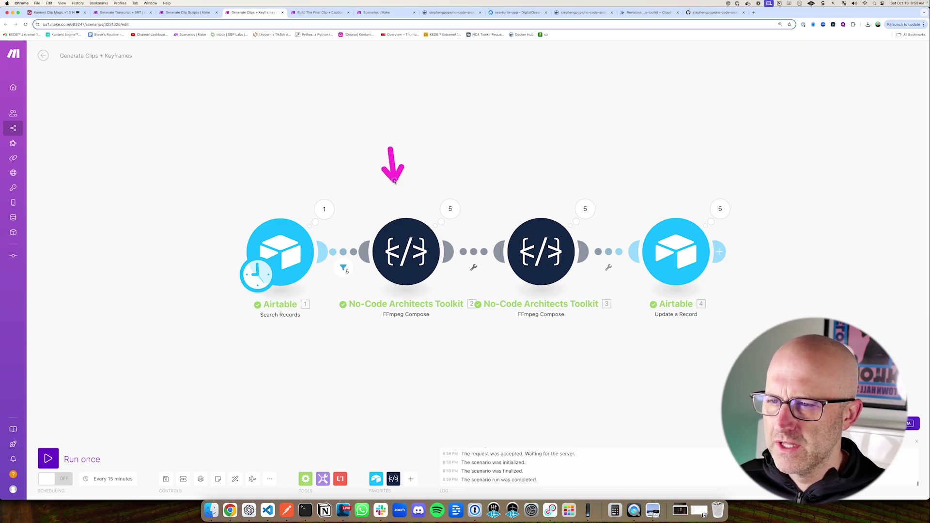
{"action": "left_click_drag", "start_coordinate": [395, 193], "coordinate": [399, 200]}
{"action": "left_click_drag", "start_coordinate": [337, 189], "coordinate": [498, 315]}
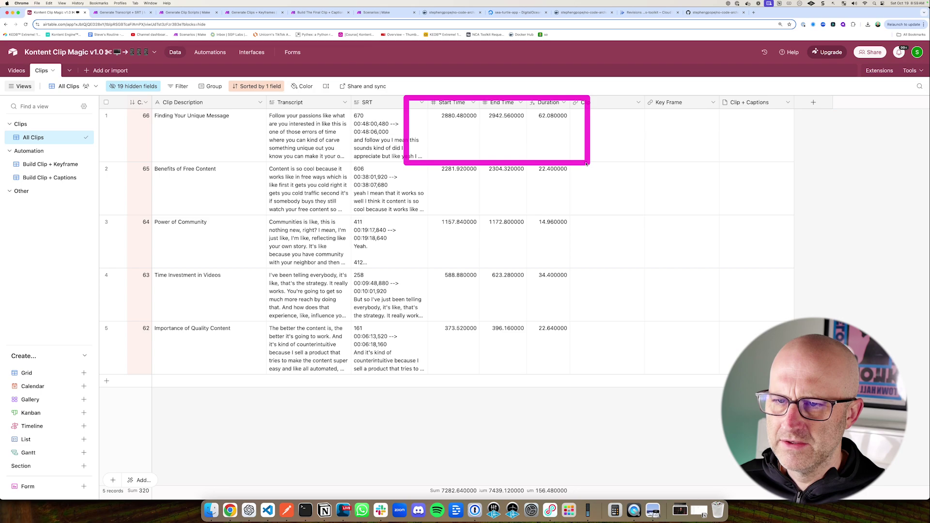
{"action": "left_click_drag", "start_coordinate": [531, 162], "coordinate": [536, 210]}
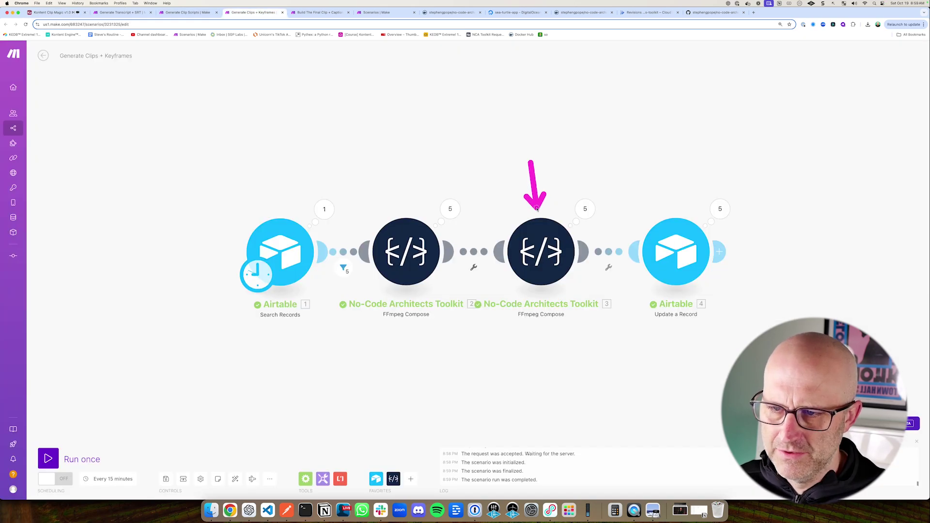
{"action": "left_click_drag", "start_coordinate": [105, 387], "coordinate": [63, 442]}
{"action": "left_click", "coordinate": [56, 459]}
- Check the first FFmpeg Compose module's response for the output file URL
{"action": "mouse_move", "coordinate": [192, 181]}
{"action": "left_mouse_down"}
{"action": "mouse_move", "coordinate": [641, 364]}
{"action": "mouse_move", "coordinate": [791, 358]}
{"action": "left_mouse_up"}
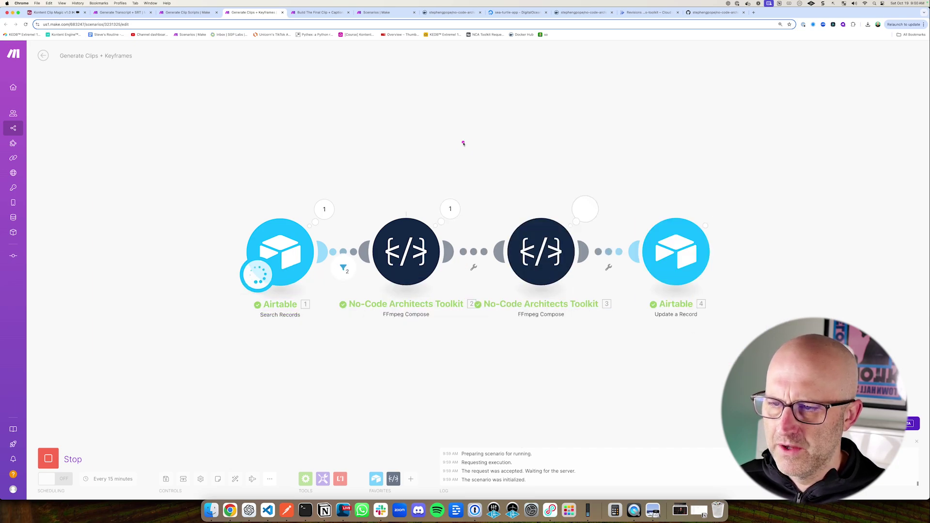
{"action": "left_click_drag", "start_coordinate": [458, 142], "coordinate": [457, 192]}
{"action": "left_click", "coordinate": [450, 210]}
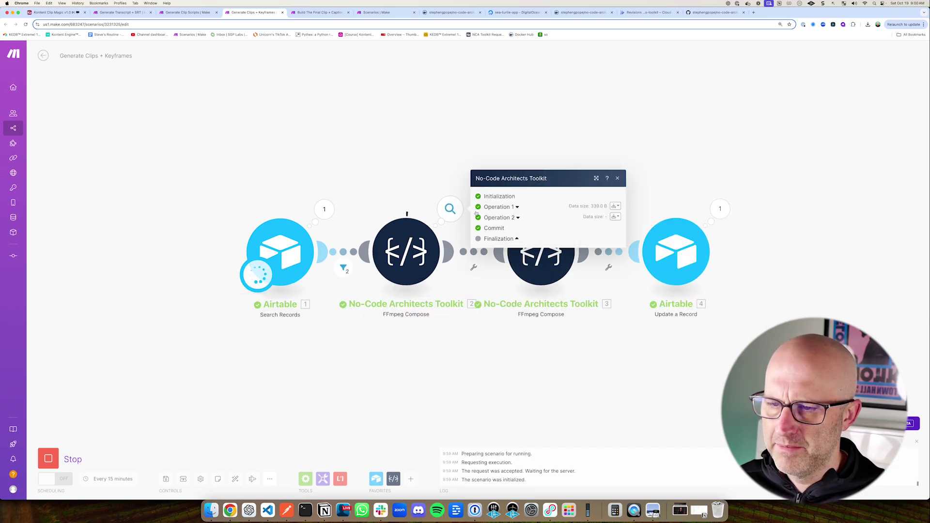
{"action": "left_click_drag", "start_coordinate": [570, 187], "coordinate": [523, 211]}
{"action": "left_click", "coordinate": [517, 208]}
{"action": "left_click_drag", "start_coordinate": [446, 245], "coordinate": [481, 262]}
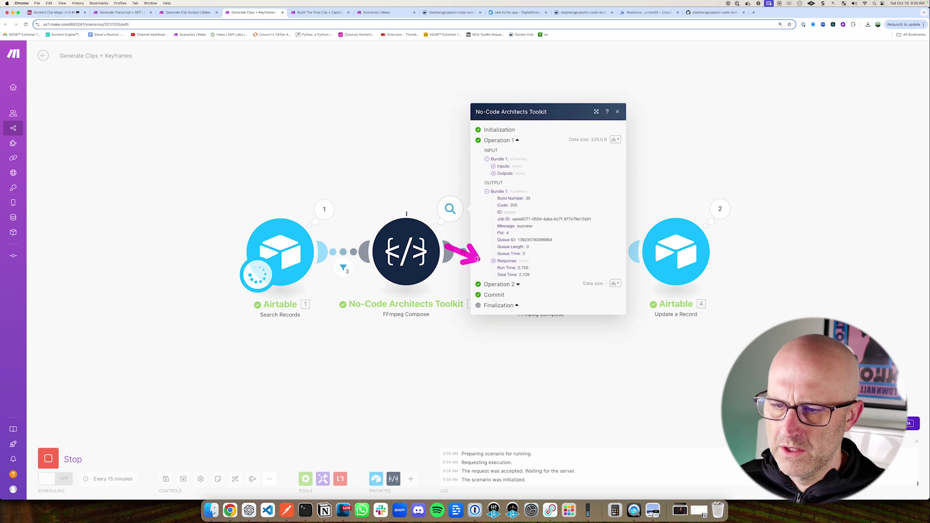
{"action": "left_click", "coordinate": [493, 261]}
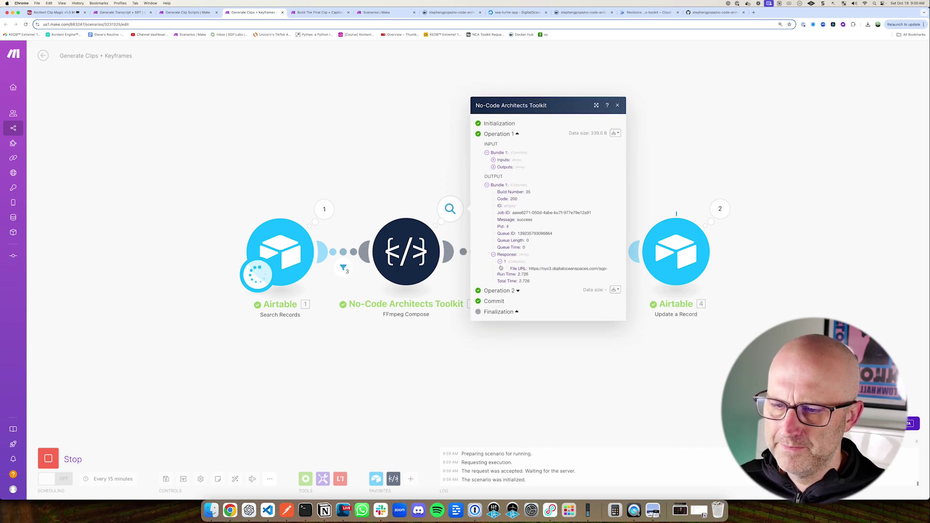
{"action": "mouse_move", "coordinate": [623, 309]}
{"action": "left_mouse_down"}
{"action": "mouse_move", "coordinate": [580, 284]}
{"action": "mouse_move", "coordinate": [500, 263]}
{"action": "left_mouse_up"}
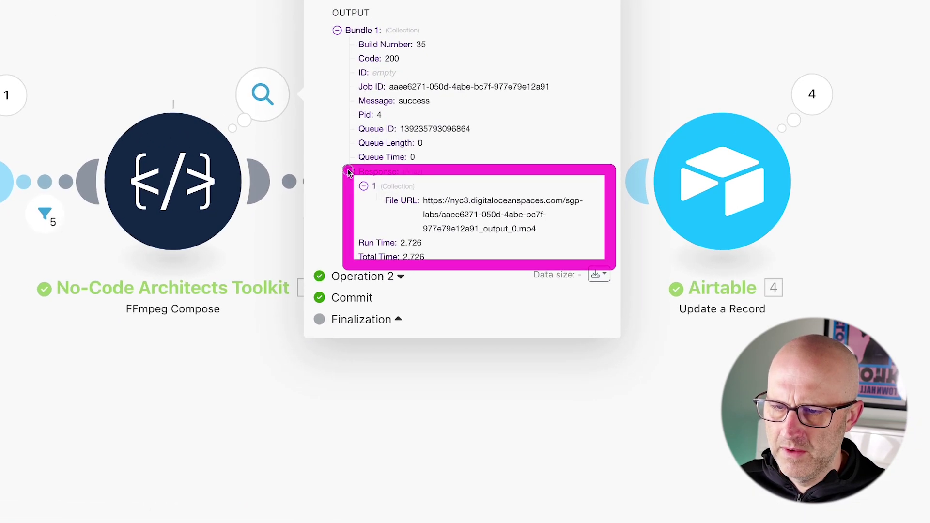
{"action": "mouse_move", "coordinate": [568, 284]}
{"action": "left_mouse_down"}
{"action": "mouse_move", "coordinate": [557, 290]}
{"action": "mouse_move", "coordinate": [533, 238]}
{"action": "left_mouse_up"}
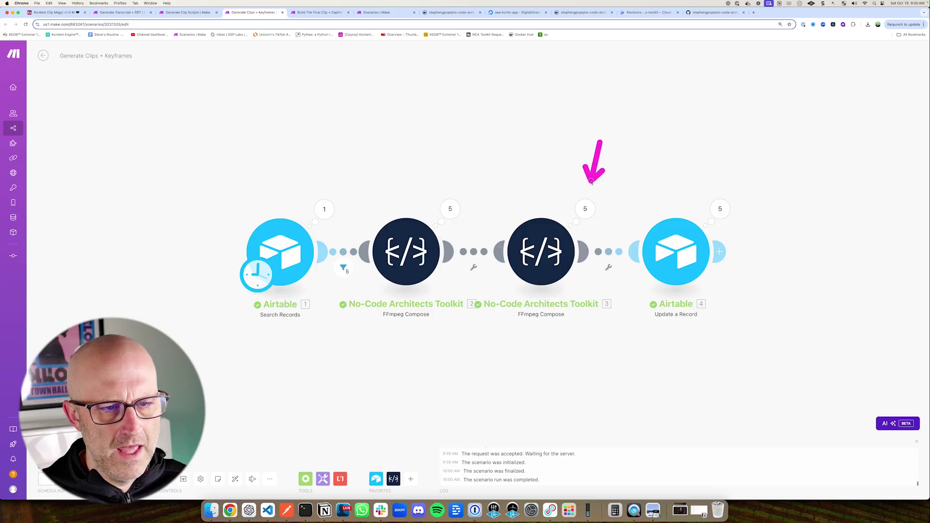
- Check the second FFmpeg Compose module's third operation response for its file URL
{"action": "left_click", "coordinate": [585, 208]}
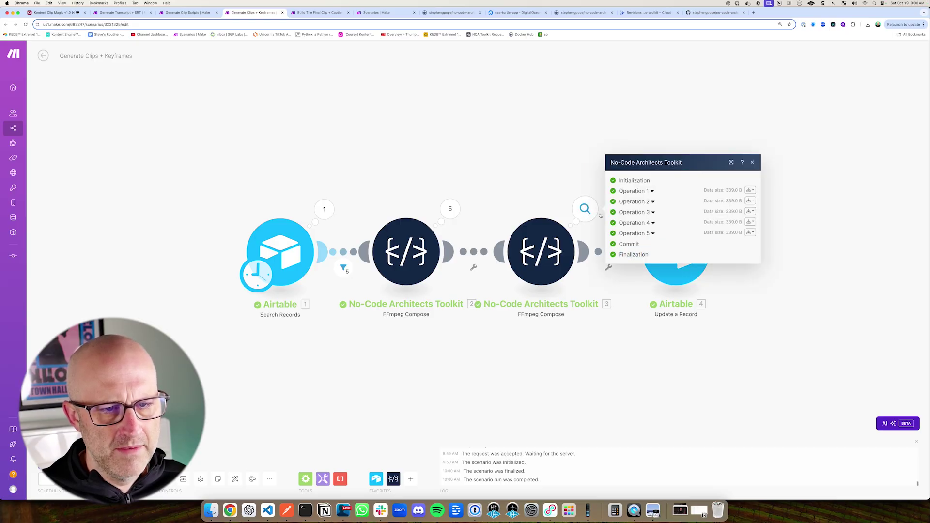
{"action": "left_click_drag", "start_coordinate": [696, 203], "coordinate": [660, 218]}
{"action": "left_click", "coordinate": [655, 213]}
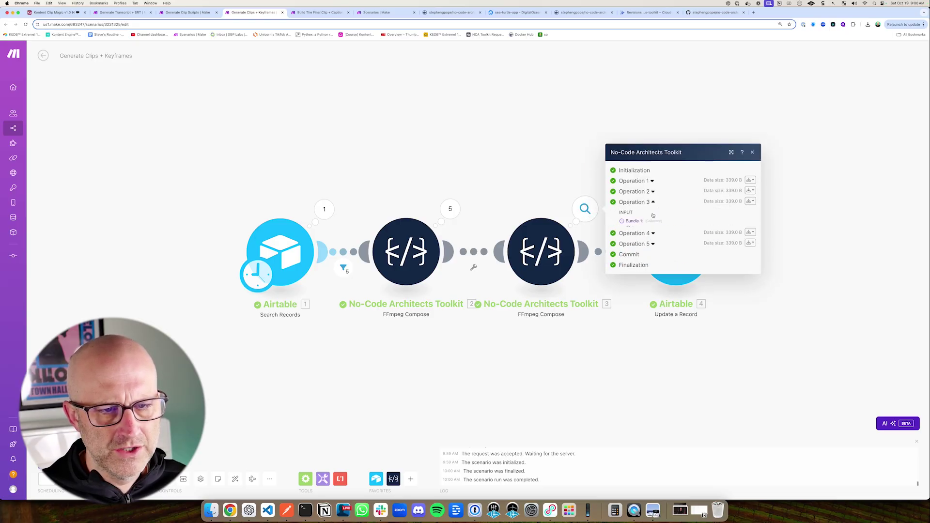
{"action": "left_click_drag", "start_coordinate": [586, 272], "coordinate": [768, 304]}
{"action": "left_click", "coordinate": [628, 269]}
{"action": "mouse_move", "coordinate": [603, 180]}
{"action": "left_mouse_down"}
{"action": "mouse_move", "coordinate": [669, 270]}
{"action": "mouse_move", "coordinate": [755, 339]}
{"action": "left_mouse_up"}
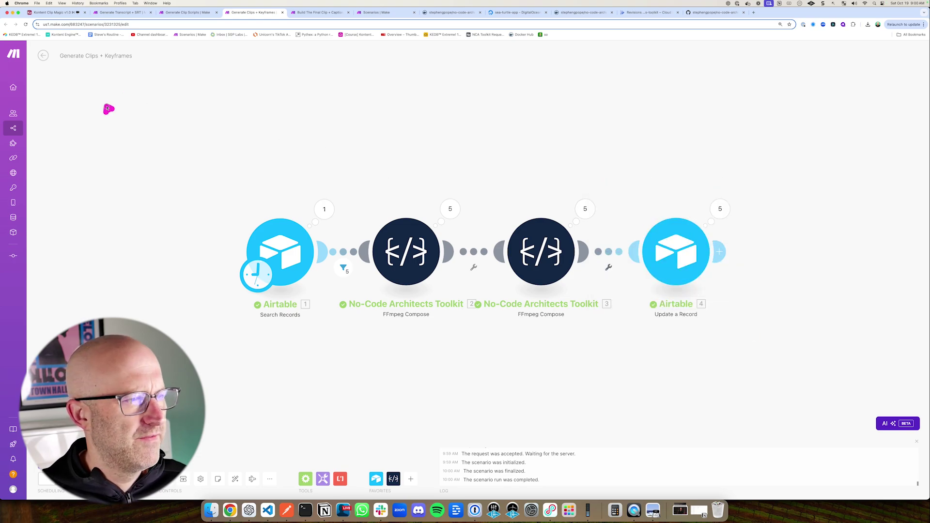
- Review the five Clips records in Kontent Clip Magic with their mp4 Clip and png Key Frame links
{"action": "left_click_drag", "start_coordinate": [108, 109], "coordinate": [78, 43]}
{"action": "left_click", "coordinate": [72, 13]}
{"action": "mouse_move", "coordinate": [552, 84]}
{"action": "left_mouse_down"}
{"action": "mouse_move", "coordinate": [622, 151]}
{"action": "mouse_move", "coordinate": [739, 363]}
{"action": "mouse_move", "coordinate": [741, 403]}
{"action": "left_mouse_up"}
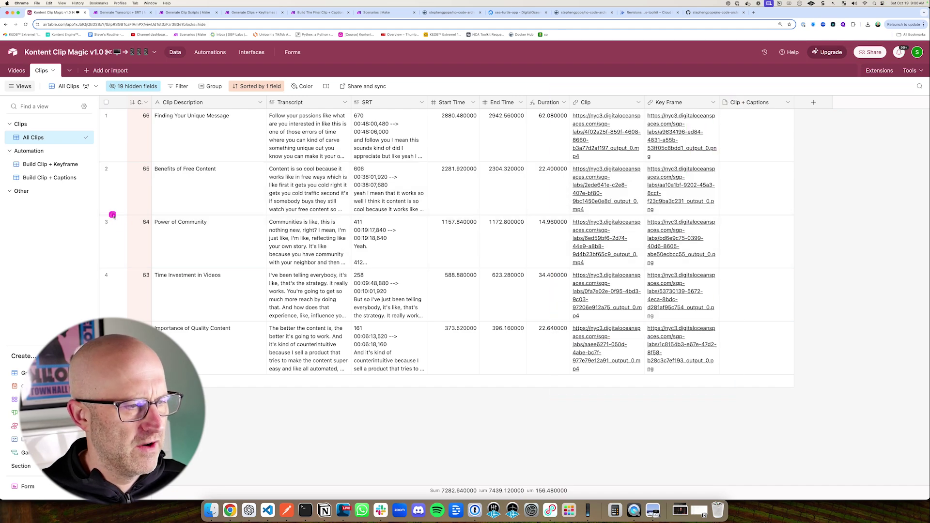
{"action": "left_click_drag", "start_coordinate": [128, 223], "coordinate": [828, 294]}
- Preview the 'Power of Community' key frame image, then return to the Clips grid
{"action": "left_click", "coordinate": [701, 247]}
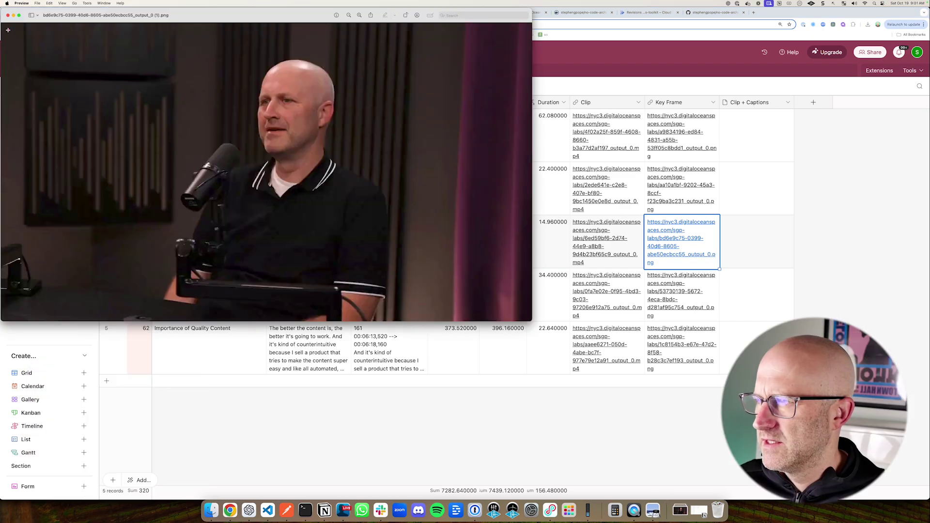
{"action": "left_click_drag", "start_coordinate": [2, 25], "coordinate": [293, 119]}
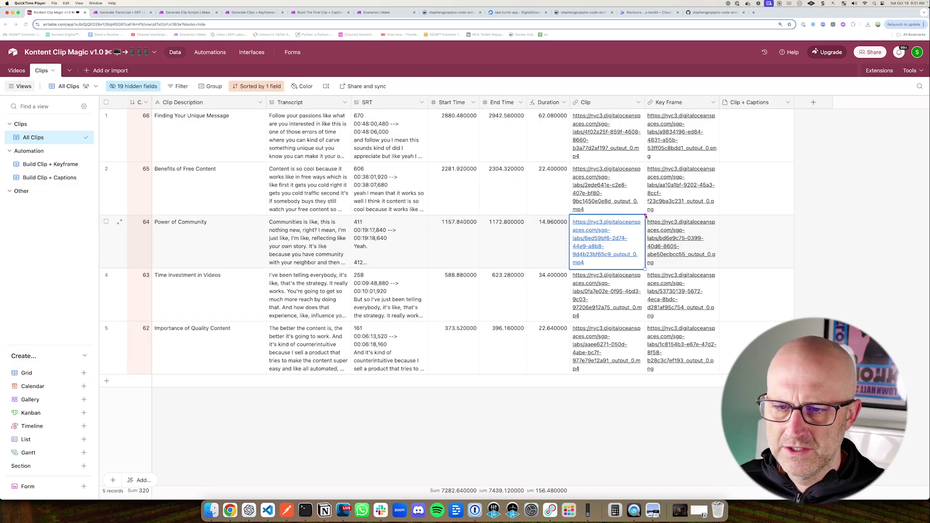
{"action": "left_click_drag", "start_coordinate": [645, 213], "coordinate": [724, 275]}
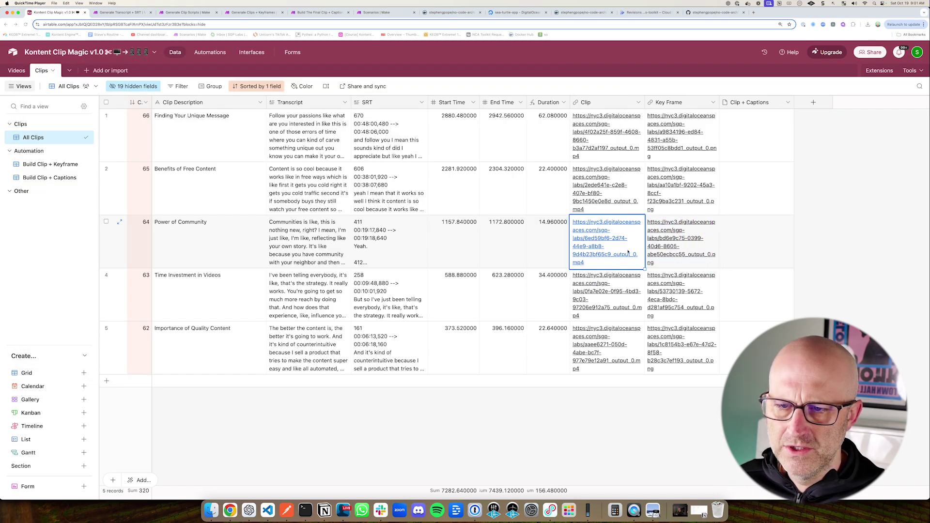
{"action": "left_click_drag", "start_coordinate": [570, 215], "coordinate": [649, 274]}
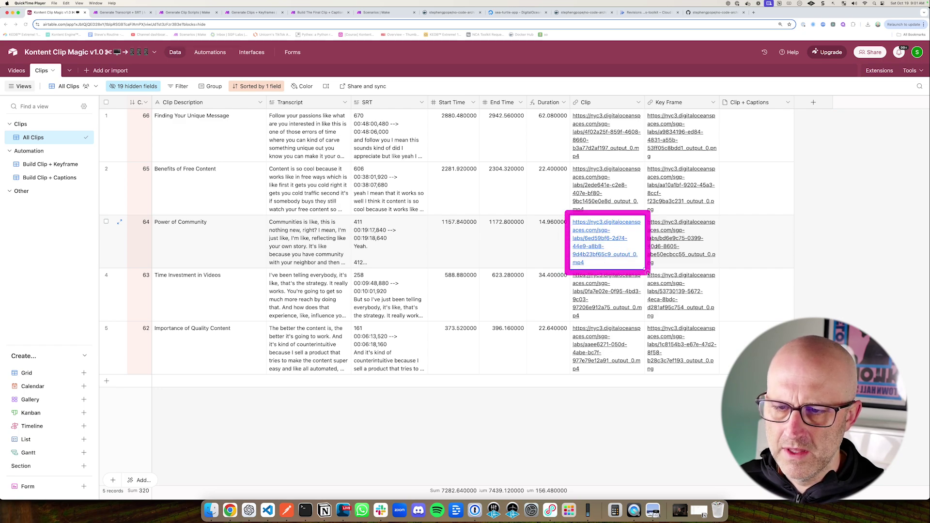
{"action": "left_click_drag", "start_coordinate": [692, 165], "coordinate": [651, 213]}
{"action": "left_click_drag", "start_coordinate": [296, 135], "coordinate": [541, 244]}
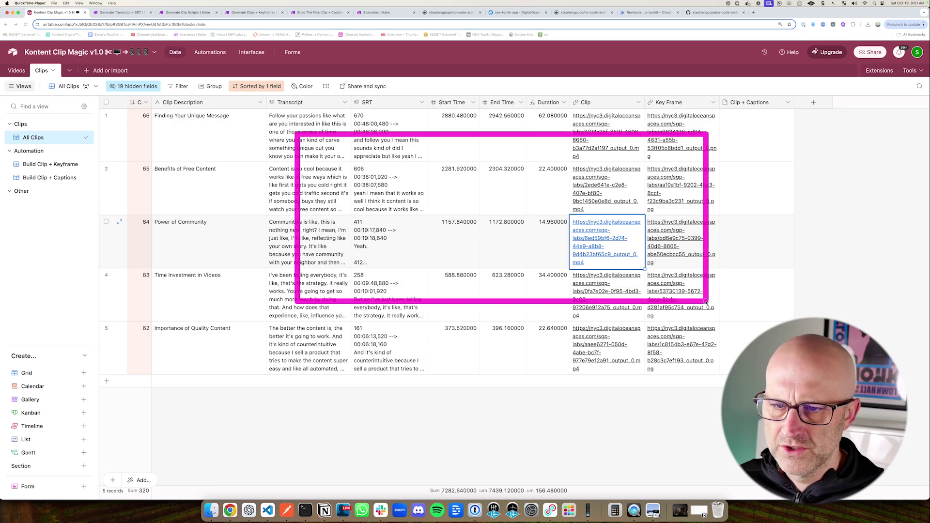
- Inspect the Analyze Images (Vision) settings: the face-centre prompt and Key Frame as image URL
{"action": "left_click", "coordinate": [320, 13]}
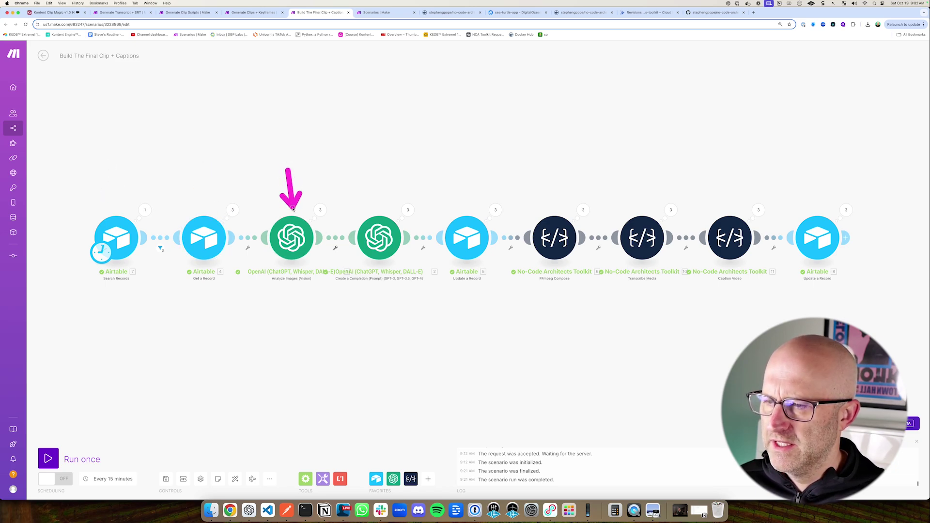
{"action": "scroll", "coordinate": [311, 299], "scroll_direction": "up", "scroll_amount": 3}
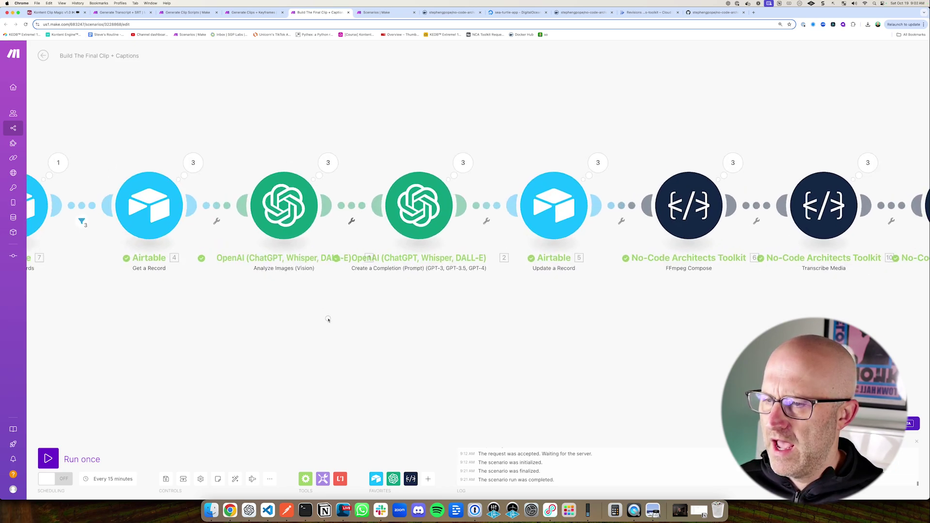
{"action": "left_click", "coordinate": [411, 244]}
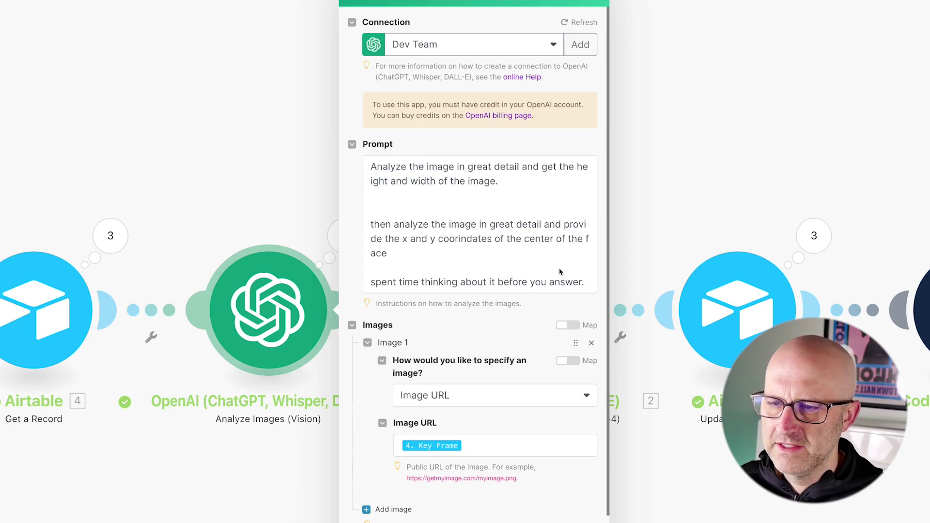
{"action": "left_click_drag", "start_coordinate": [325, 135], "coordinate": [618, 211]}
{"action": "left_click_drag", "start_coordinate": [680, 107], "coordinate": [609, 166]}
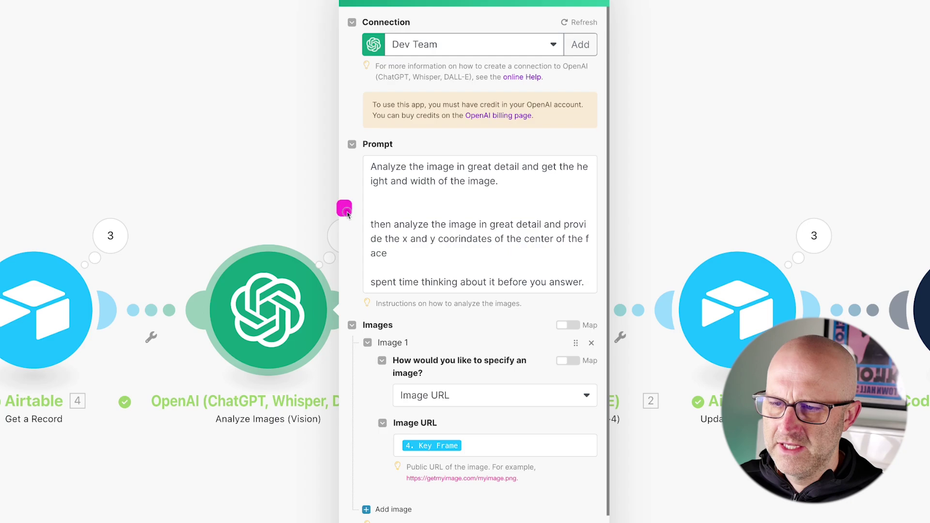
{"action": "mouse_move", "coordinate": [345, 209]}
{"action": "left_mouse_down"}
{"action": "mouse_move", "coordinate": [527, 270]}
{"action": "mouse_move", "coordinate": [617, 281]}
{"action": "left_mouse_up"}
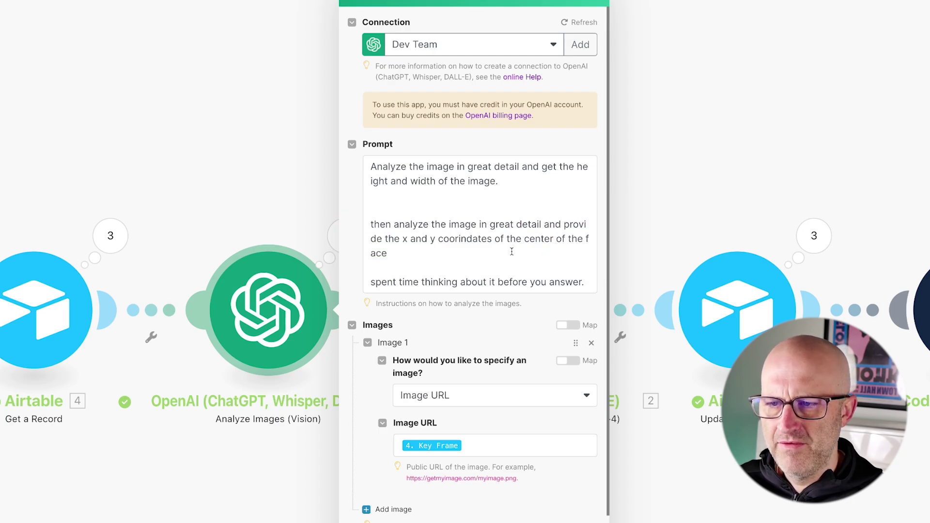
{"action": "left_click_drag", "start_coordinate": [433, 171], "coordinate": [484, 228]}
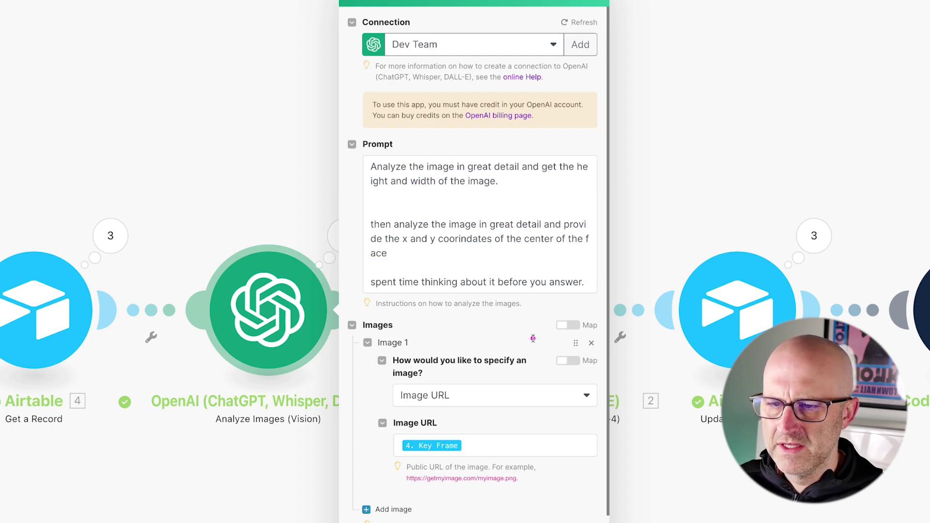
{"action": "left_click_drag", "start_coordinate": [533, 338], "coordinate": [403, 262]}
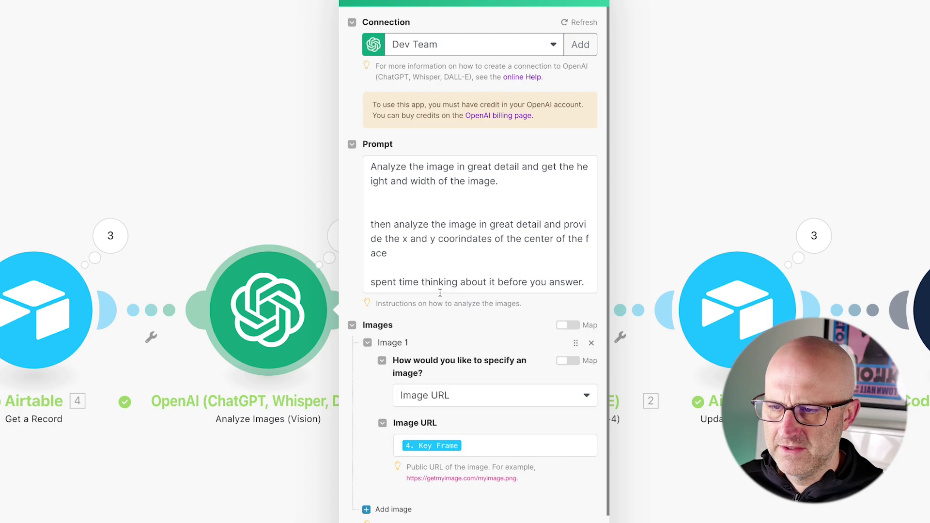
{"action": "scroll", "coordinate": [440, 293], "scroll_direction": "down", "scroll_amount": 3}
{"action": "mouse_move", "coordinate": [322, 208]}
{"action": "left_mouse_down"}
{"action": "mouse_move", "coordinate": [502, 323]}
{"action": "mouse_move", "coordinate": [635, 392]}
{"action": "left_mouse_up"}
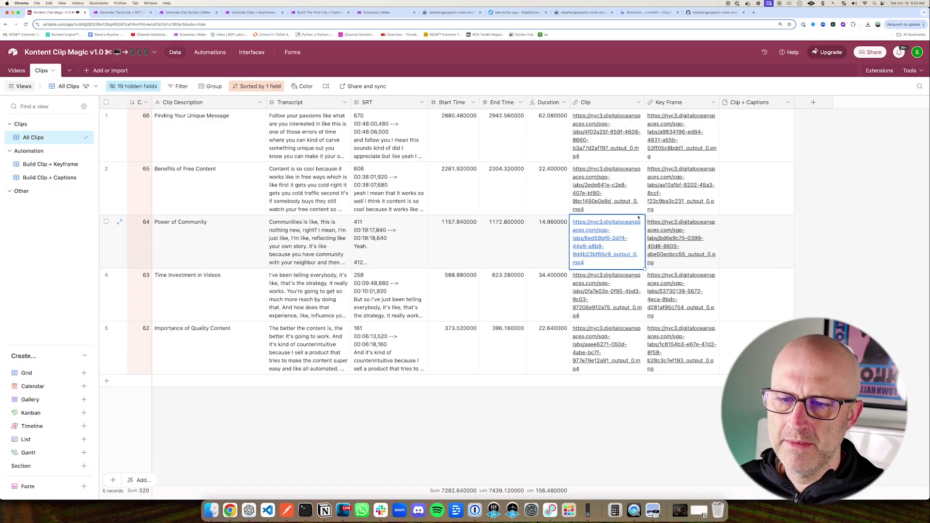
- Inspect the Create a Completion output for Operation 3, showing width, height, x and y
{"action": "left_click_drag", "start_coordinate": [636, 207], "coordinate": [730, 276]}
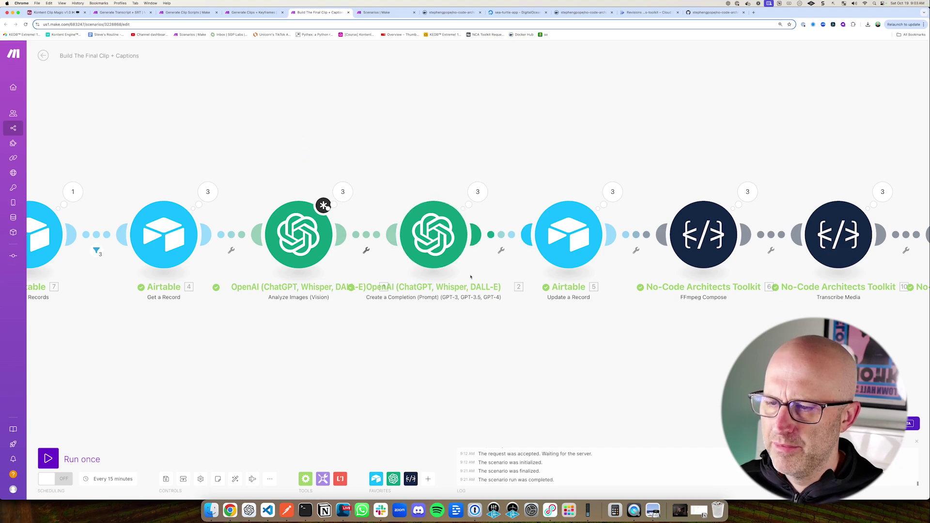
{"action": "left_click", "coordinate": [439, 243]}
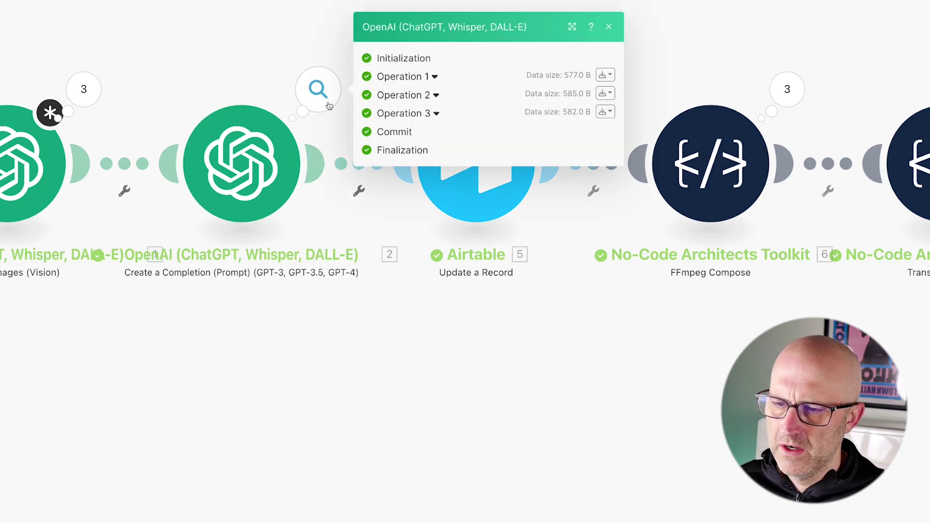
{"action": "left_click", "coordinate": [436, 113]}
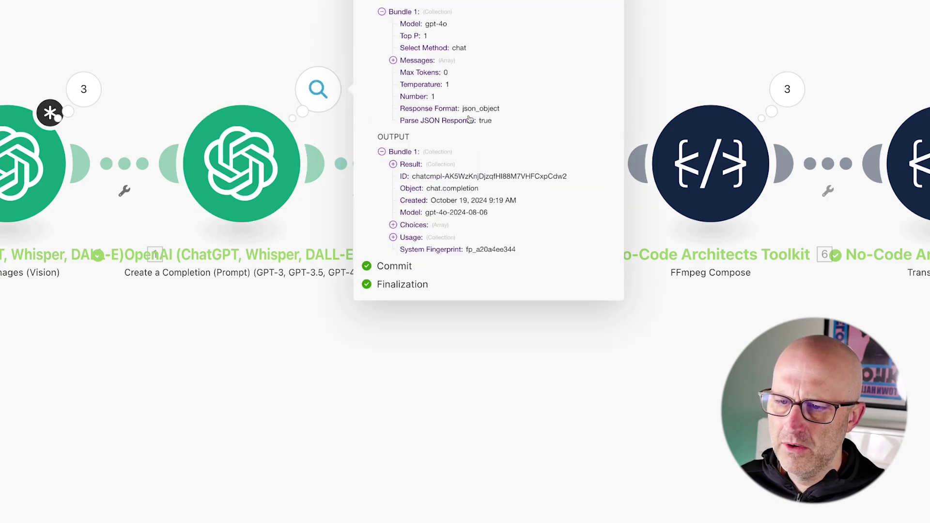
{"action": "left_click", "coordinate": [393, 141]}
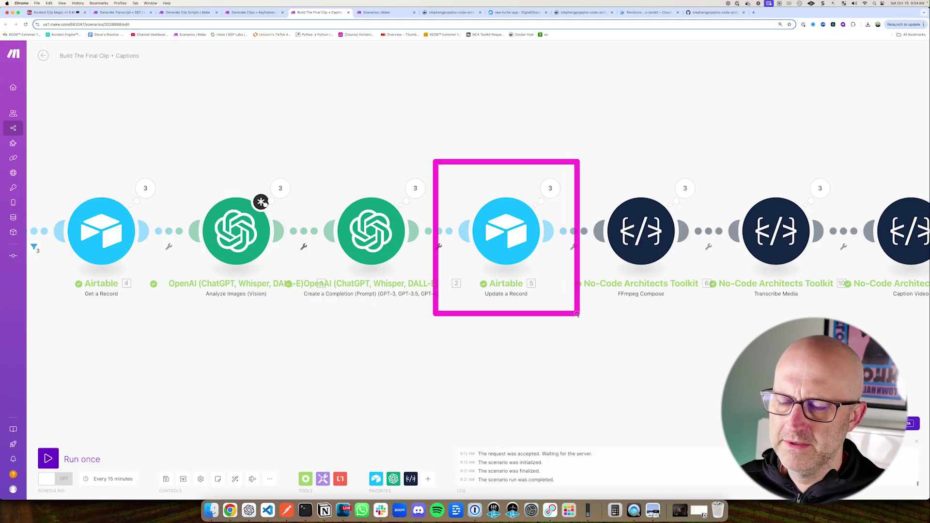
- Unhide the Center x/y, Crop x/y, Clip Left x-Width and Clip Top y-Height fields
{"action": "left_click", "coordinate": [56, 12]}
{"action": "left_click", "coordinate": [137, 86]}
{"action": "scroll", "coordinate": [191, 255], "scroll_direction": "down", "scroll_amount": 1}
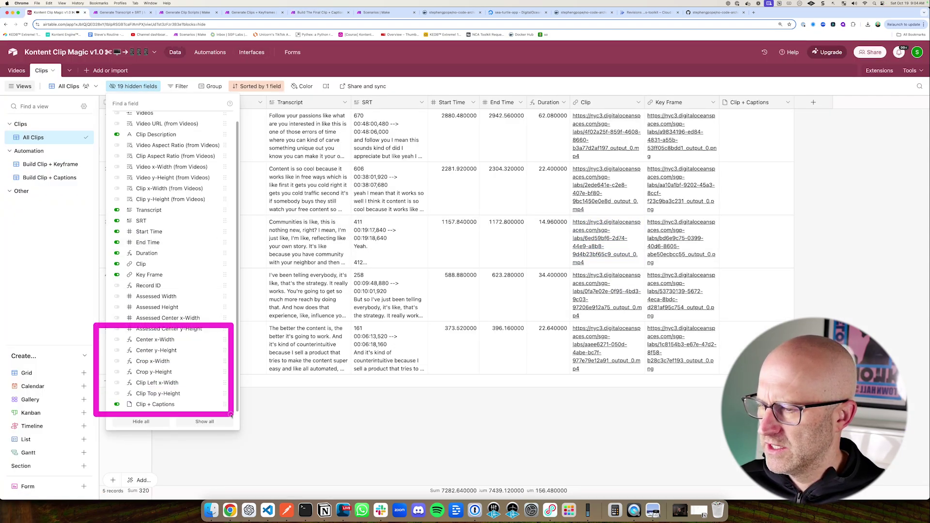
{"action": "left_click", "coordinate": [144, 340]}
{"action": "left_click", "coordinate": [145, 351]}
{"action": "left_click", "coordinate": [147, 361]}
{"action": "left_click", "coordinate": [149, 372]}
{"action": "left_click", "coordinate": [153, 383]}
{"action": "left_click", "coordinate": [156, 394]}
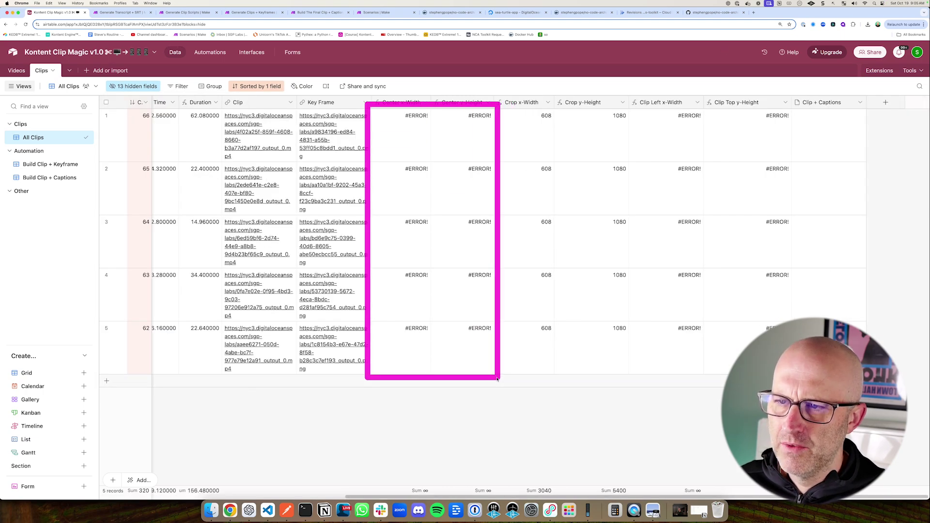
- View the formulas of the Center y-Height, Center x-Width and Crop y-Height fields without changing them
{"action": "left_click", "coordinate": [488, 102]}
{"action": "left_click", "coordinate": [482, 121]}
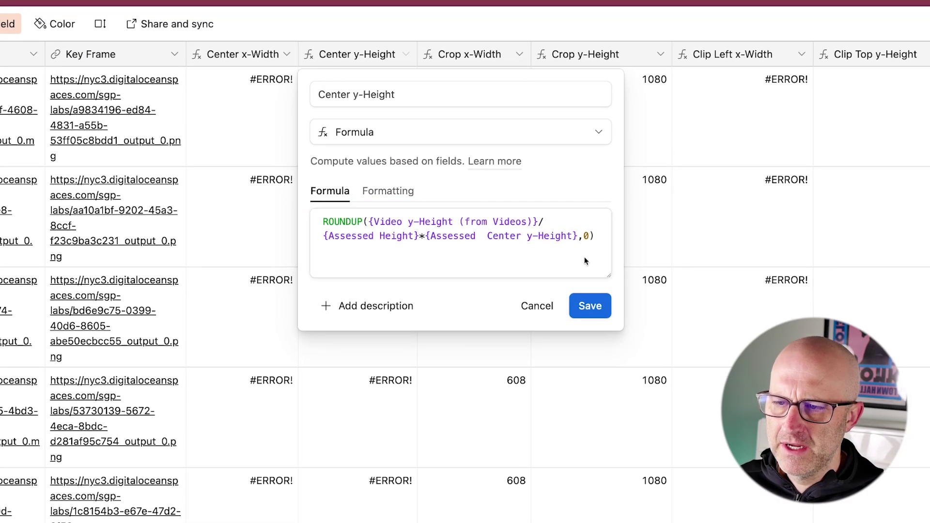
{"action": "left_click", "coordinate": [287, 54]}
{"action": "left_click", "coordinate": [273, 89]}
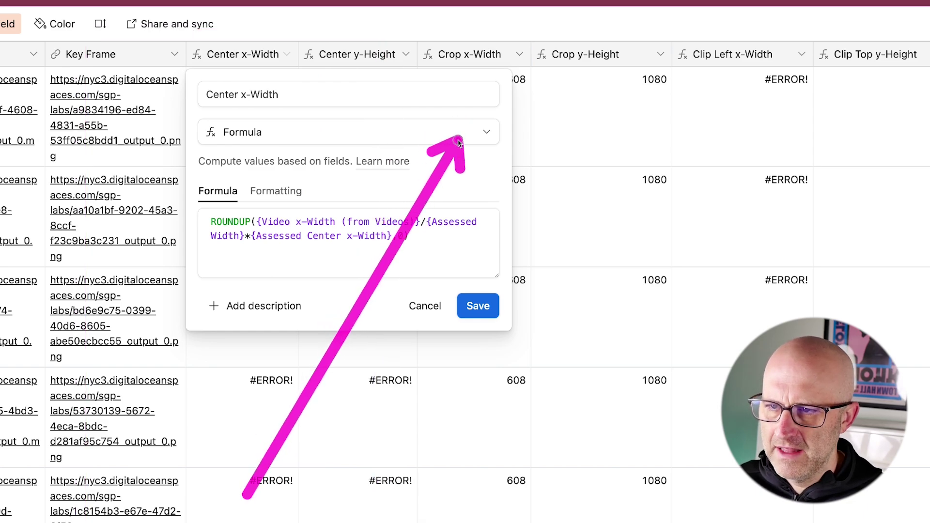
{"action": "left_click", "coordinate": [503, 15]}
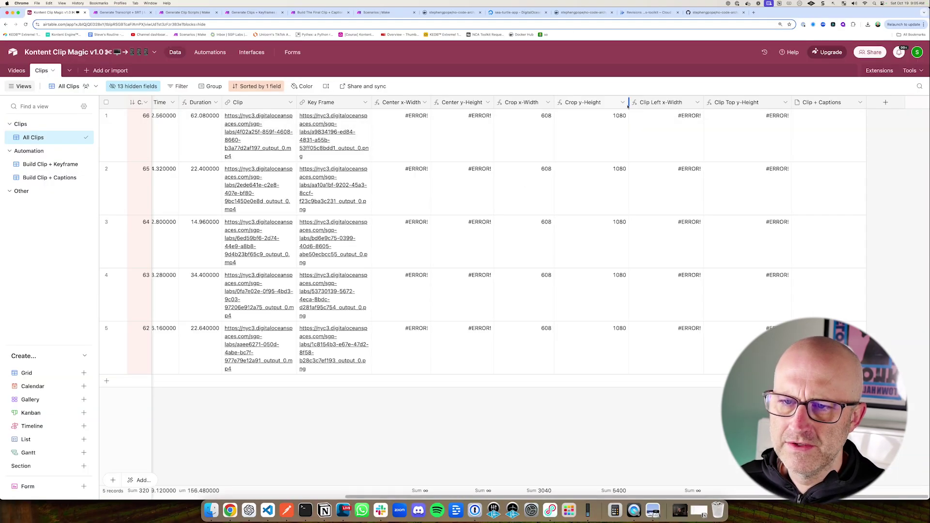
{"action": "left_click", "coordinate": [659, 57]}
{"action": "left_click", "coordinate": [614, 122]}
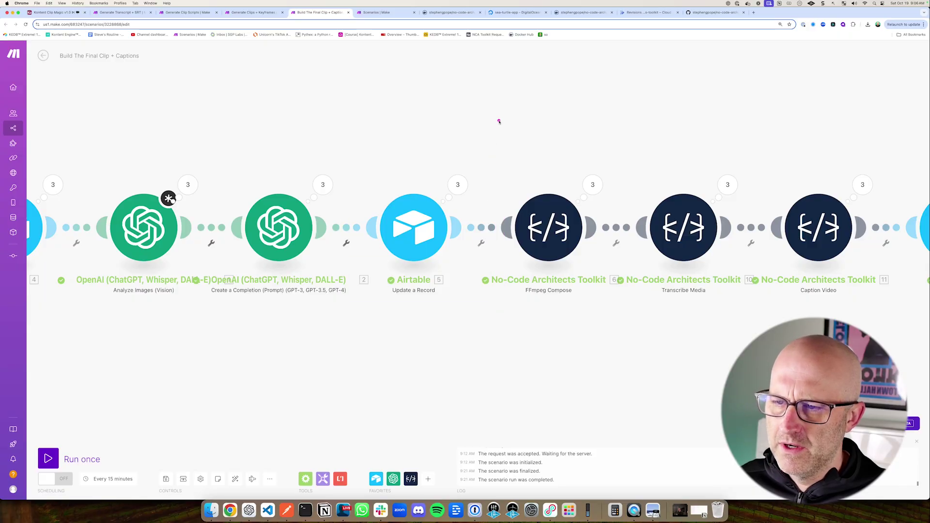
{"action": "left_click", "coordinate": [459, 185]}
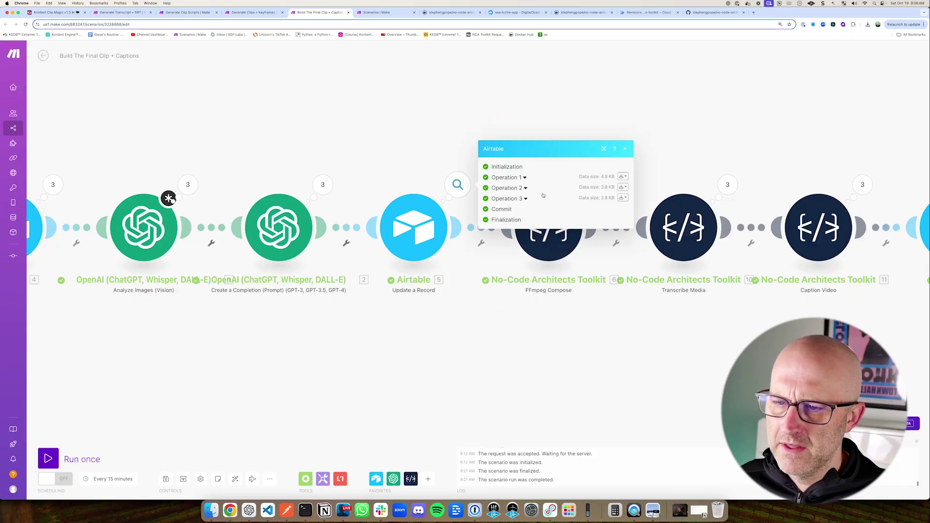
{"action": "left_click", "coordinate": [528, 198]}
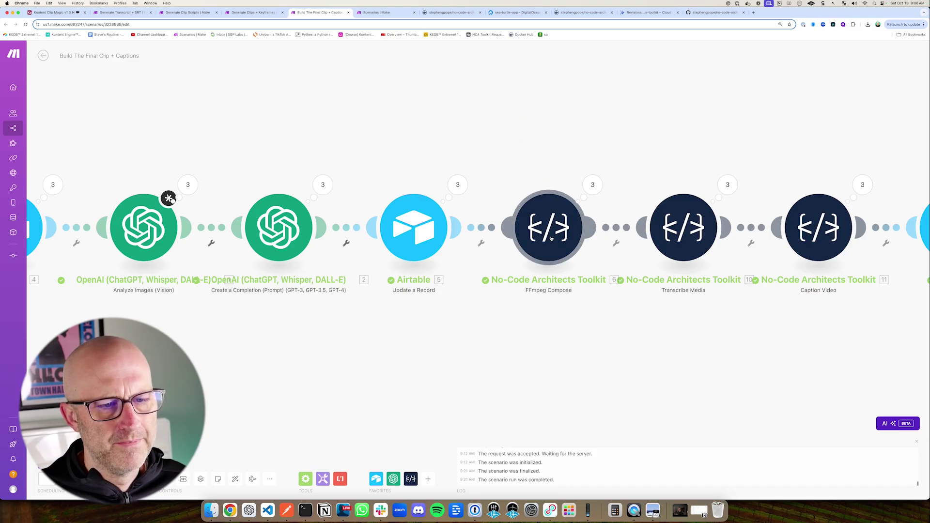
{"action": "left_click", "coordinate": [549, 229]}
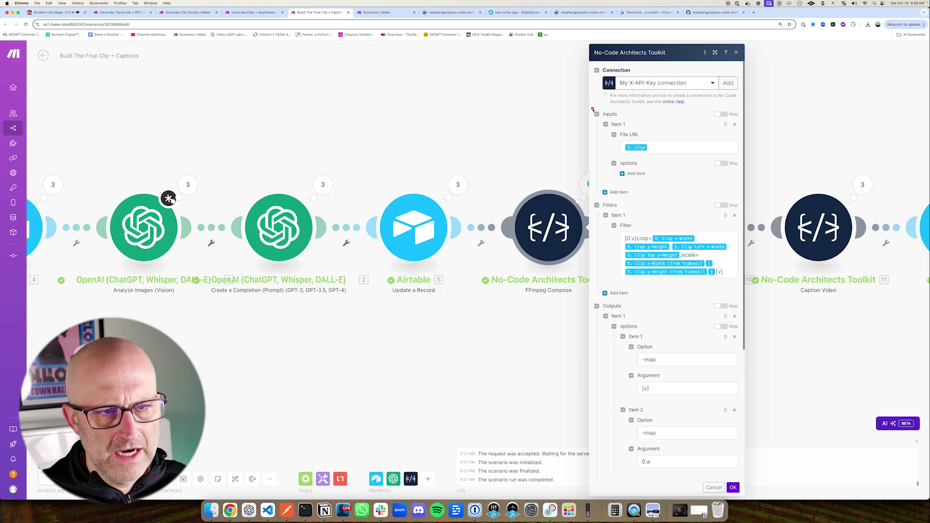
{"action": "mouse_move", "coordinate": [593, 109]}
{"action": "left_mouse_down"}
{"action": "mouse_move", "coordinate": [681, 203]}
{"action": "mouse_move", "coordinate": [724, 315]}
{"action": "mouse_move", "coordinate": [751, 499]}
{"action": "left_mouse_up"}
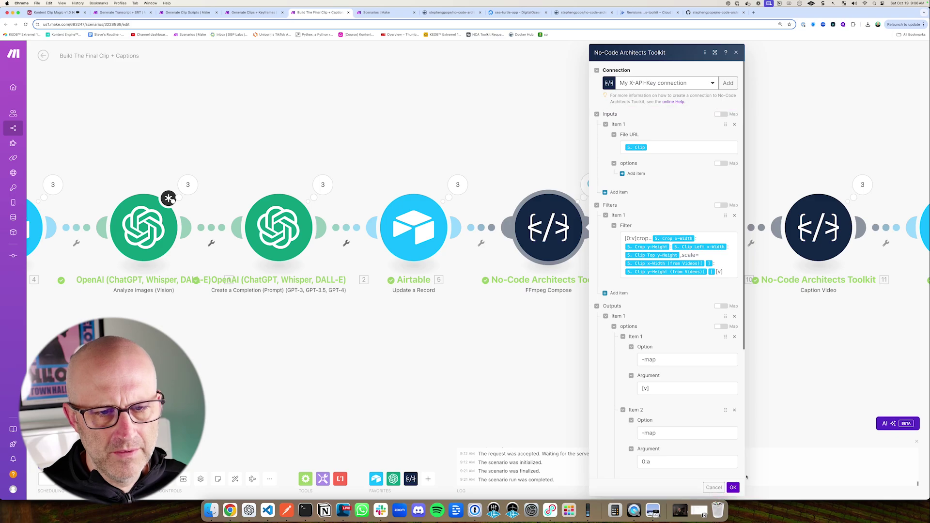
{"action": "left_click_drag", "start_coordinate": [609, 213], "coordinate": [744, 285]}
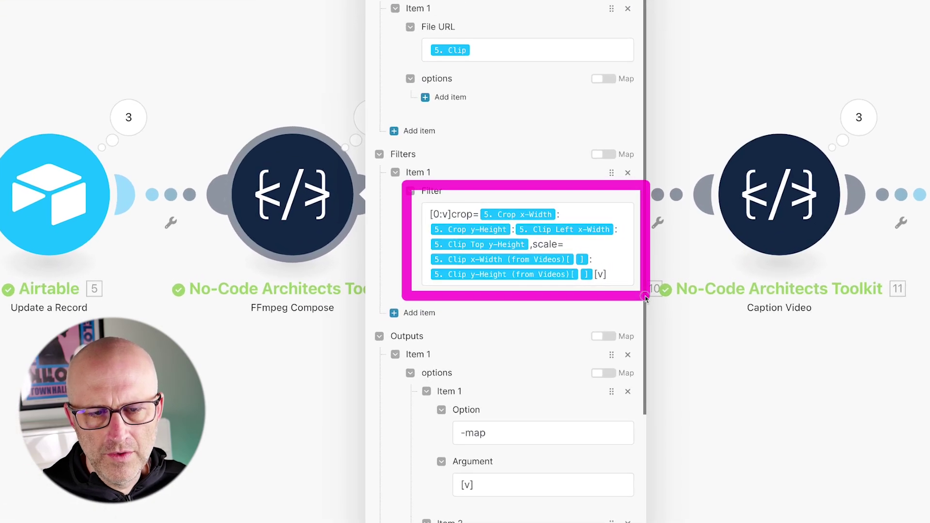
{"action": "left_click_drag", "start_coordinate": [646, 298], "coordinate": [646, 299]}
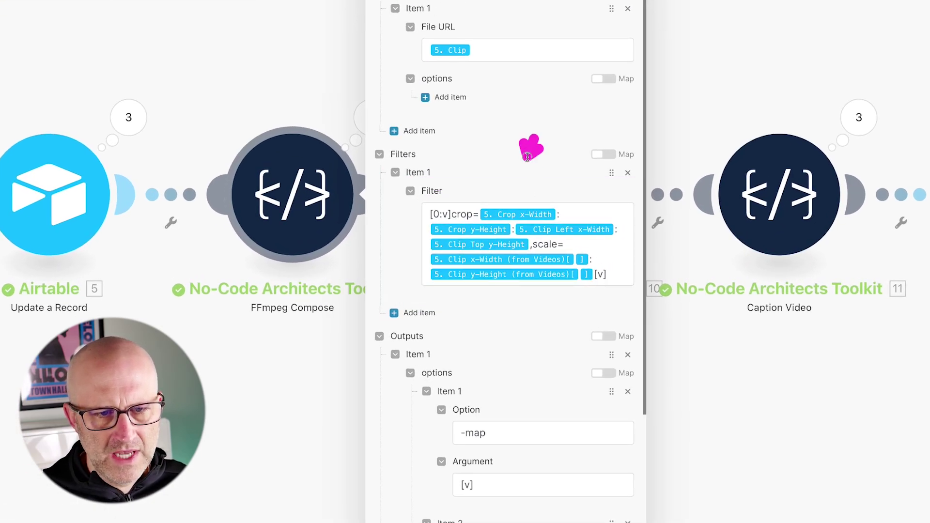
{"action": "left_click_drag", "start_coordinate": [528, 157], "coordinate": [516, 203]}
{"action": "mouse_move", "coordinate": [438, 344]}
{"action": "left_mouse_down"}
{"action": "mouse_move", "coordinate": [553, 49]}
{"action": "mouse_move", "coordinate": [545, 58]}
{"action": "left_mouse_up"}
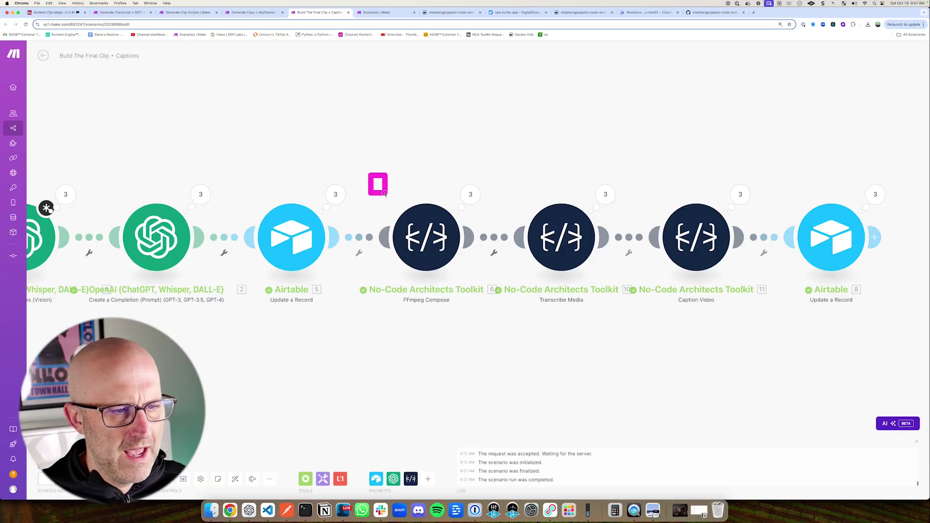
{"action": "left_click_drag", "start_coordinate": [386, 194], "coordinate": [506, 303]}
{"action": "mouse_move", "coordinate": [492, 161]}
{"action": "left_mouse_down"}
{"action": "mouse_move", "coordinate": [558, 202]}
{"action": "mouse_move", "coordinate": [636, 321]}
{"action": "left_mouse_up"}
{"action": "left_click_drag", "start_coordinate": [618, 156], "coordinate": [774, 328]}
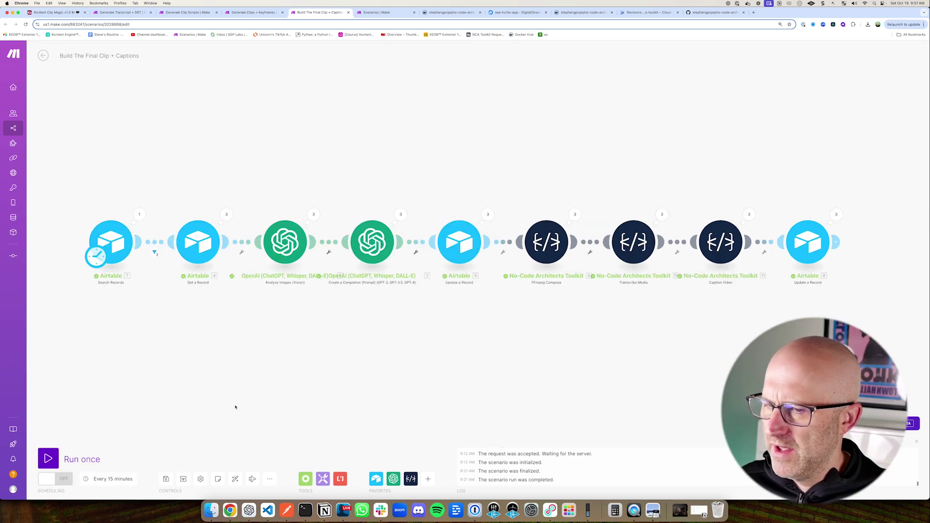
- Run the Build The Final Clip + Captions scenario once
{"action": "scroll", "coordinate": [235, 407], "scroll_direction": "down", "scroll_amount": 2}
{"action": "left_click", "coordinate": [47, 459]}
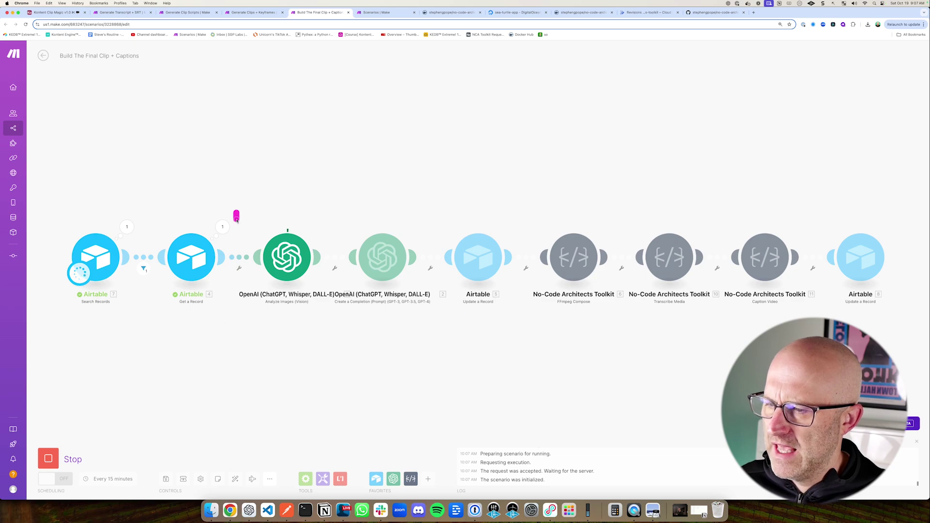
{"action": "left_click_drag", "start_coordinate": [235, 212], "coordinate": [335, 313]}
{"action": "left_click_drag", "start_coordinate": [323, 201], "coordinate": [427, 315]}
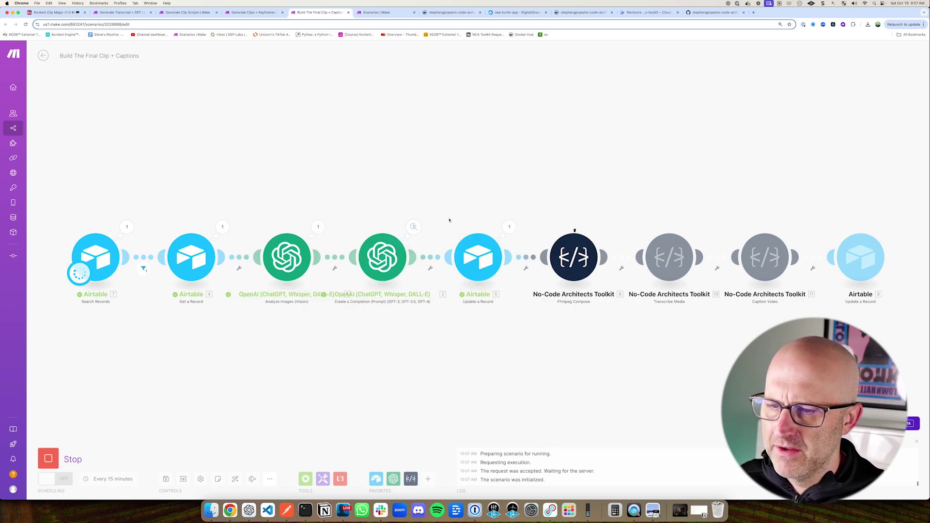
{"action": "left_click_drag", "start_coordinate": [432, 209], "coordinate": [518, 315]}
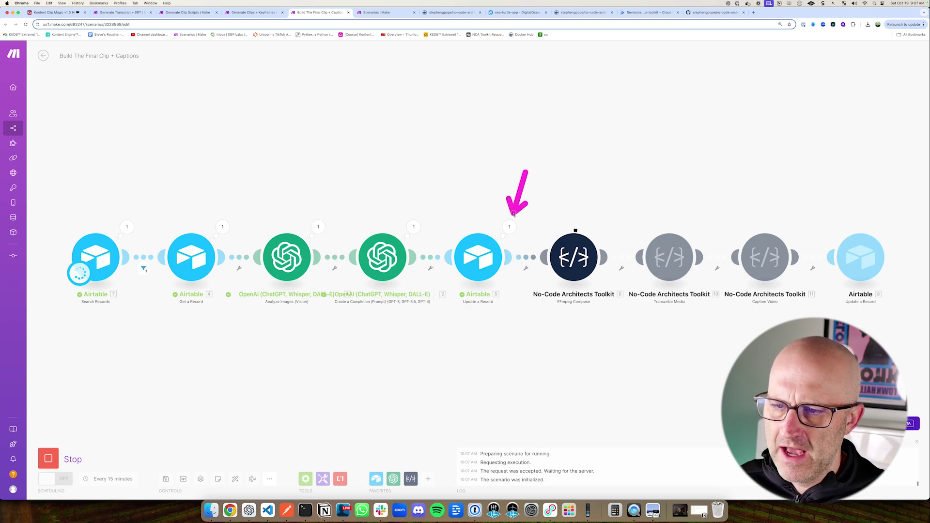
- Check the Airtable Clips table, then return to the Make scenario as it passes FFmpeg Compose
{"action": "left_click", "coordinate": [56, 12]}
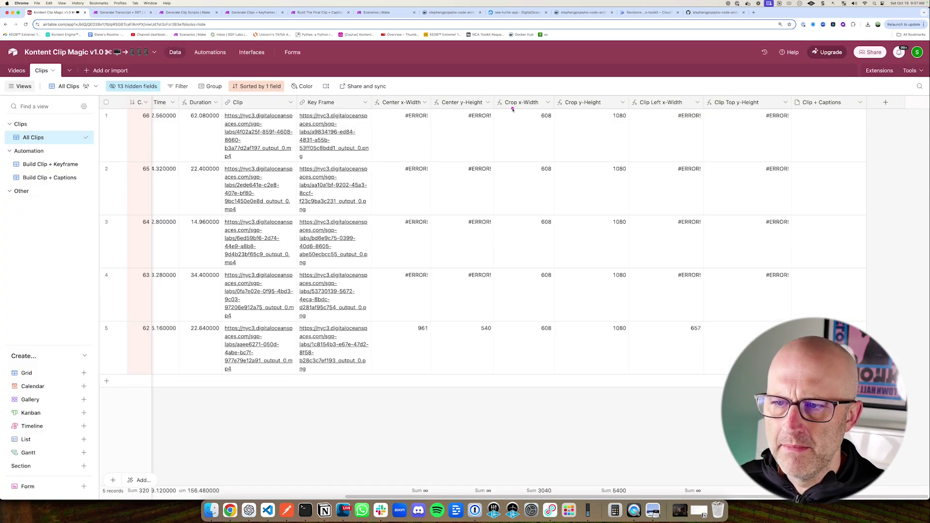
{"action": "left_click_drag", "start_coordinate": [376, 310], "coordinate": [505, 380]}
{"action": "left_click_drag", "start_coordinate": [498, 324], "coordinate": [365, 102]}
{"action": "mouse_move", "coordinate": [371, 320]}
{"action": "left_mouse_down"}
{"action": "mouse_move", "coordinate": [645, 373]}
{"action": "mouse_move", "coordinate": [798, 385]}
{"action": "left_mouse_up"}
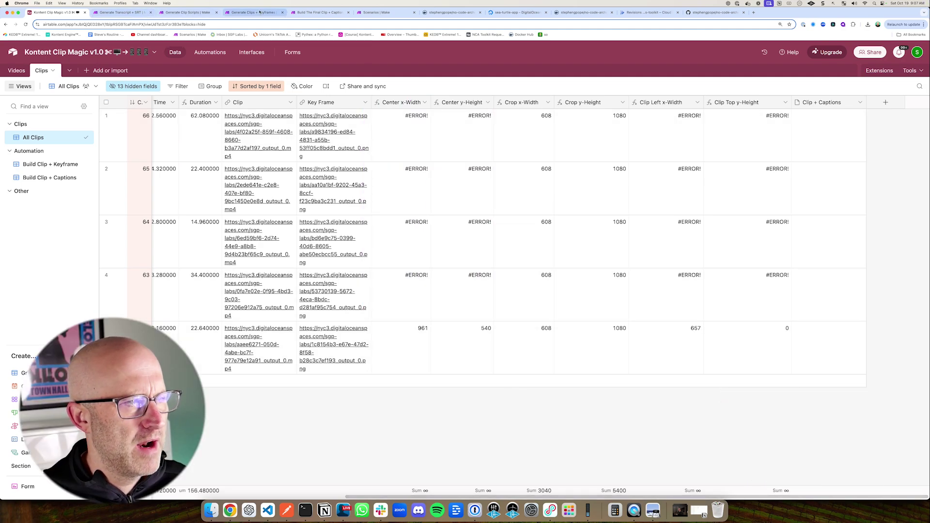
{"action": "left_click", "coordinate": [317, 12]}
{"action": "mouse_move", "coordinate": [570, 152]}
{"action": "left_mouse_down"}
{"action": "mouse_move", "coordinate": [571, 211]}
{"action": "mouse_move", "coordinate": [608, 325]}
{"action": "mouse_move", "coordinate": [614, 303]}
{"action": "left_mouse_up"}
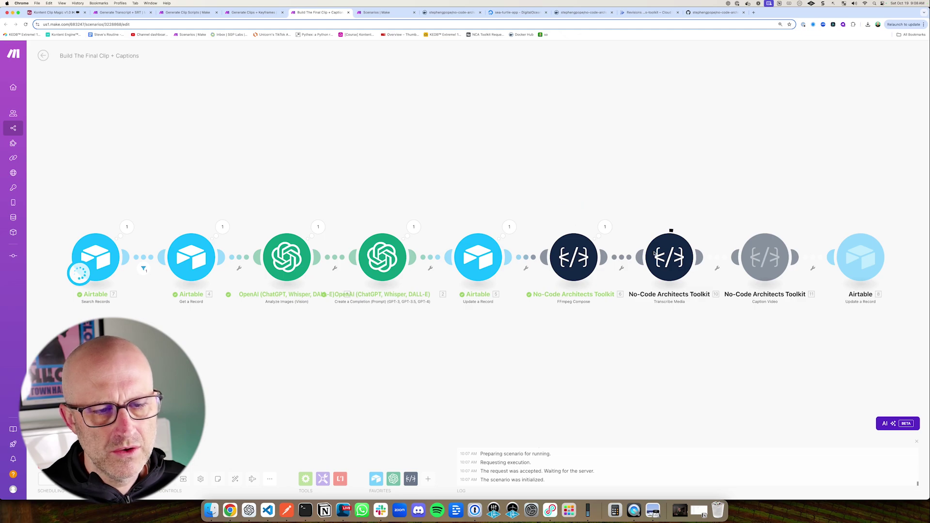
{"action": "left_click", "coordinate": [683, 18]}
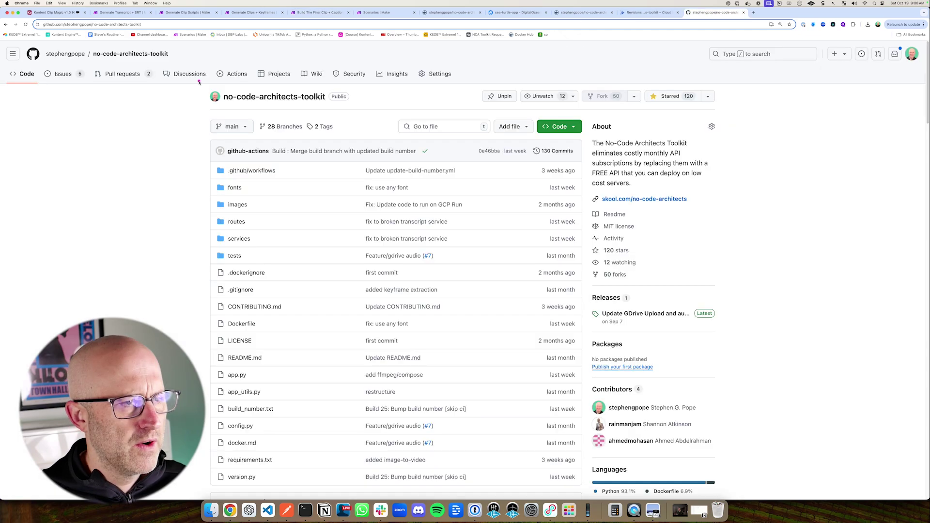
{"action": "mouse_move", "coordinate": [196, 79]}
{"action": "left_mouse_down"}
{"action": "mouse_move", "coordinate": [371, 240]}
{"action": "mouse_move", "coordinate": [588, 491]}
{"action": "left_mouse_up"}
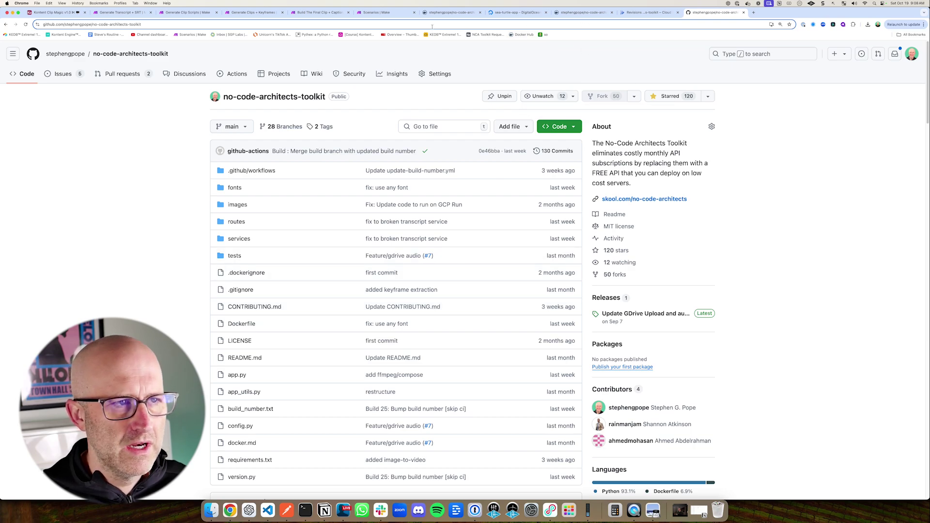
{"action": "left_click", "coordinate": [325, 13]}
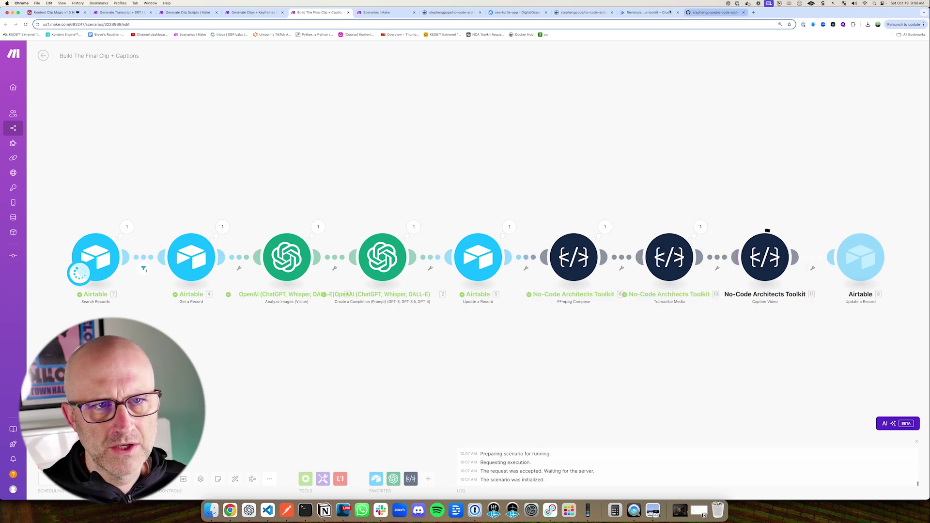
- Check the DigitalOcean app console, then locate row 5's captioned clip in Airtable Clips
{"action": "left_click", "coordinate": [516, 12]}
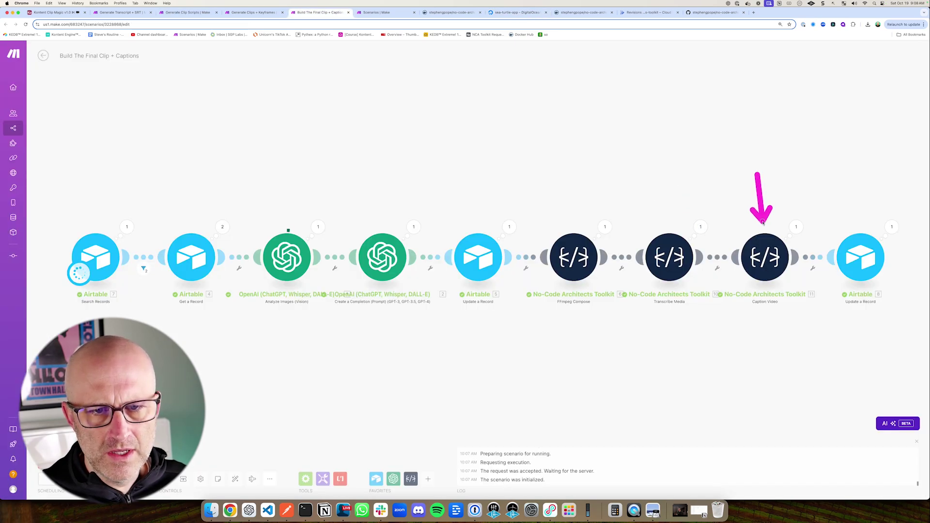
{"action": "left_click_drag", "start_coordinate": [803, 200], "coordinate": [917, 316]}
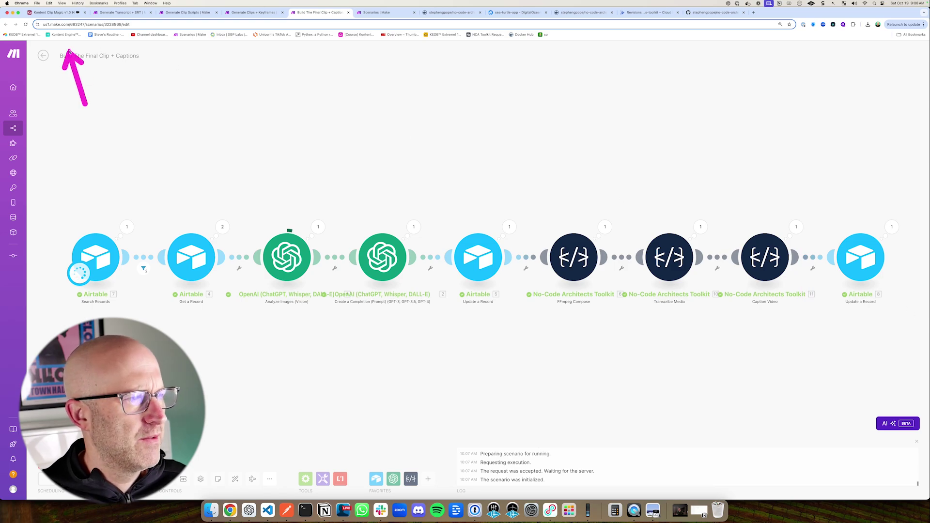
{"action": "left_click", "coordinate": [54, 13]}
{"action": "left_click_drag", "start_coordinate": [718, 318], "coordinate": [786, 350]}
{"action": "left_click", "coordinate": [832, 366]}
- Play row 5's captioned Clip + Captions video, then close the viewer
{"action": "mouse_move", "coordinate": [346, 259]}
{"action": "left_mouse_down"}
{"action": "mouse_move", "coordinate": [533, 323]}
{"action": "mouse_move", "coordinate": [805, 332]}
{"action": "left_mouse_up"}
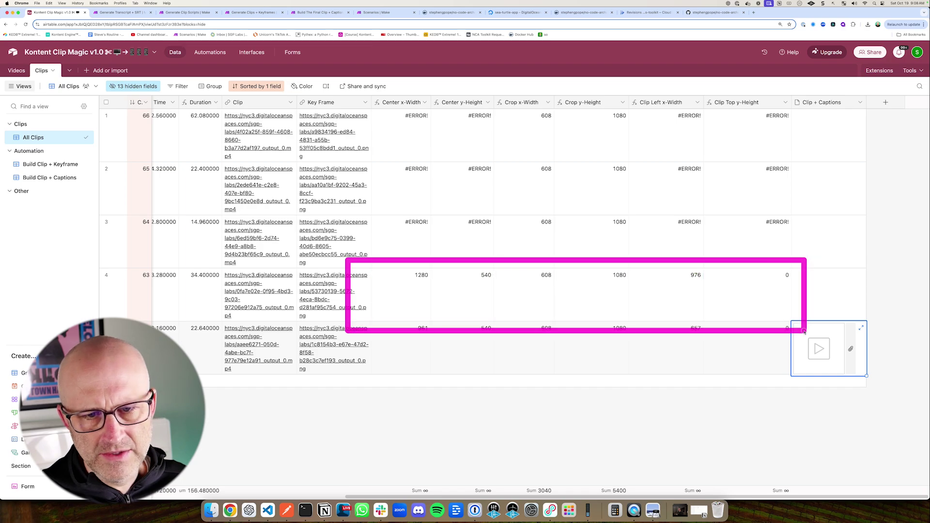
{"action": "left_click", "coordinate": [832, 349]}
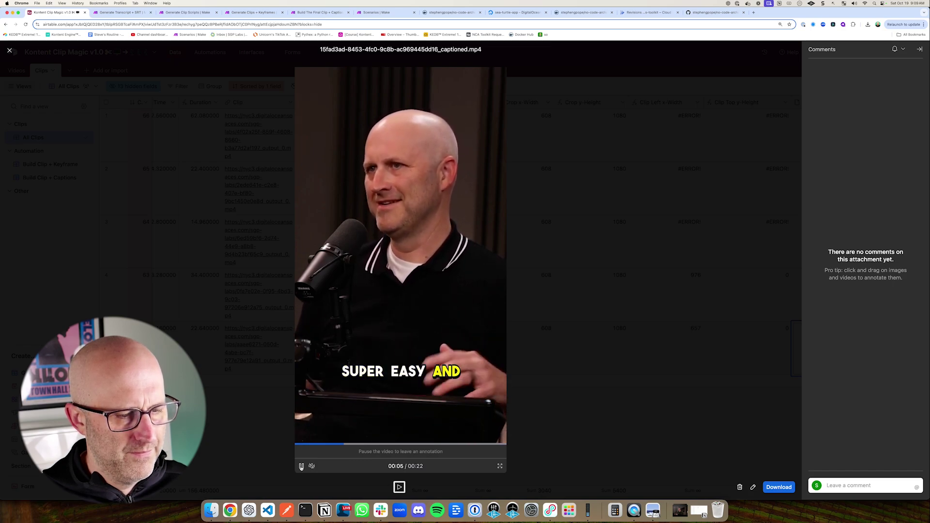
{"action": "key", "text": "Escape"}
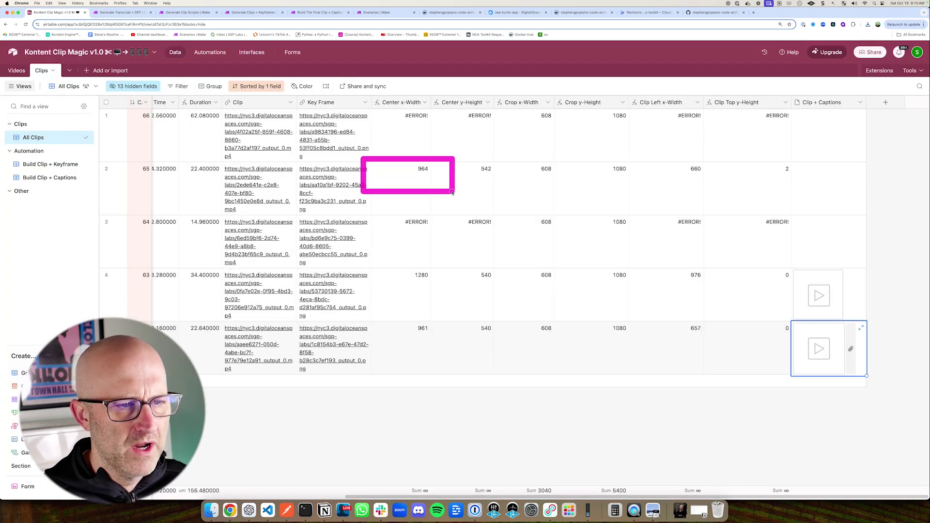
- Recheck the Clips grid: all five records have centre/crop values and captioned videos
{"action": "left_click_drag", "start_coordinate": [452, 192], "coordinate": [802, 225]}
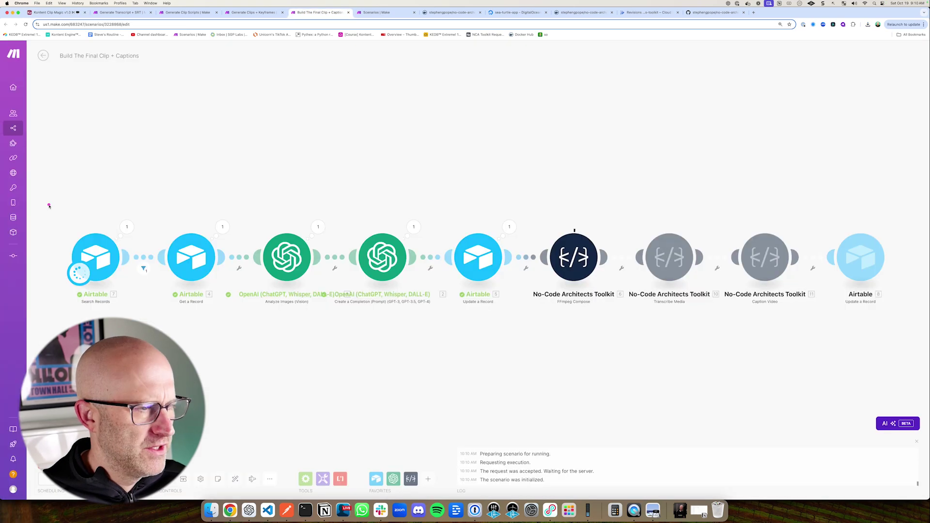
{"action": "mouse_move", "coordinate": [49, 206]}
{"action": "left_mouse_down"}
{"action": "mouse_move", "coordinate": [494, 297]}
{"action": "mouse_move", "coordinate": [908, 315]}
{"action": "left_mouse_up"}
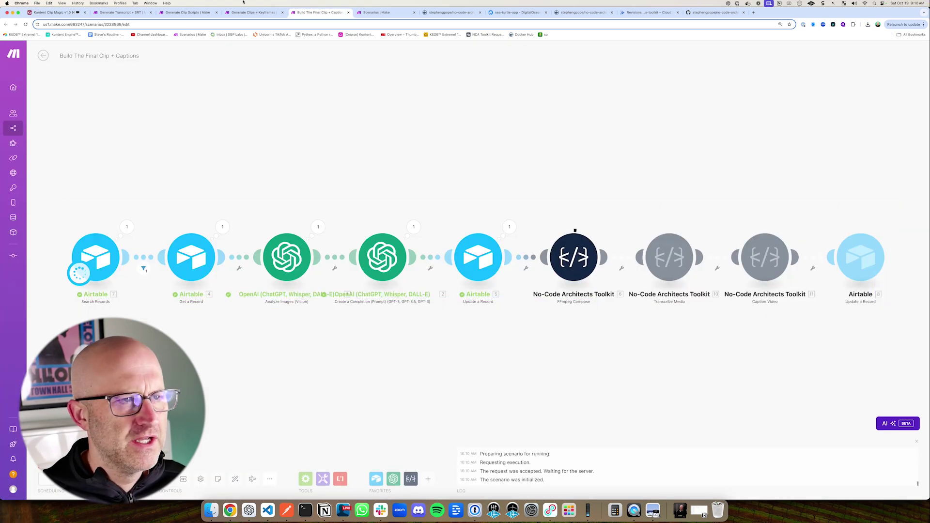
{"action": "left_click", "coordinate": [77, 13]}
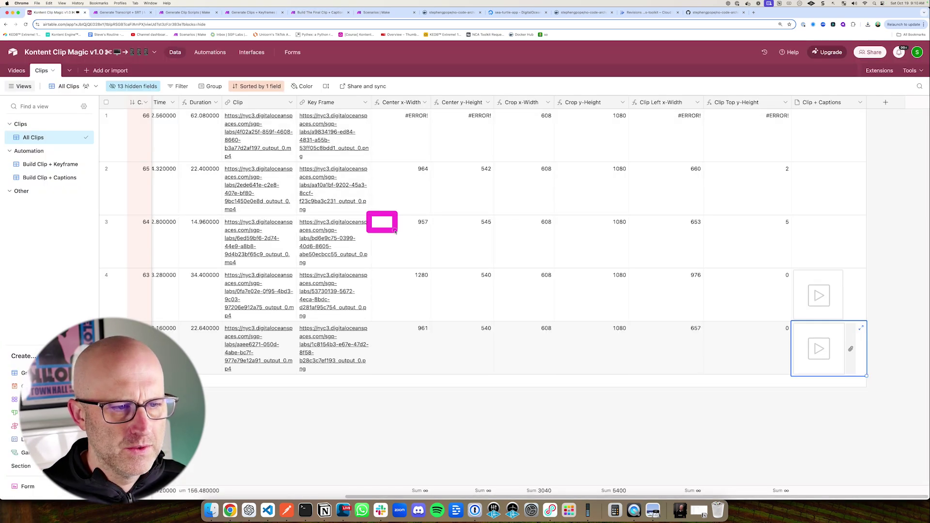
{"action": "left_click_drag", "start_coordinate": [395, 231], "coordinate": [802, 275]}
{"action": "mouse_move", "coordinate": [842, 179]}
{"action": "left_mouse_down"}
{"action": "mouse_move", "coordinate": [878, 287]}
{"action": "mouse_move", "coordinate": [888, 395]}
{"action": "left_mouse_up"}
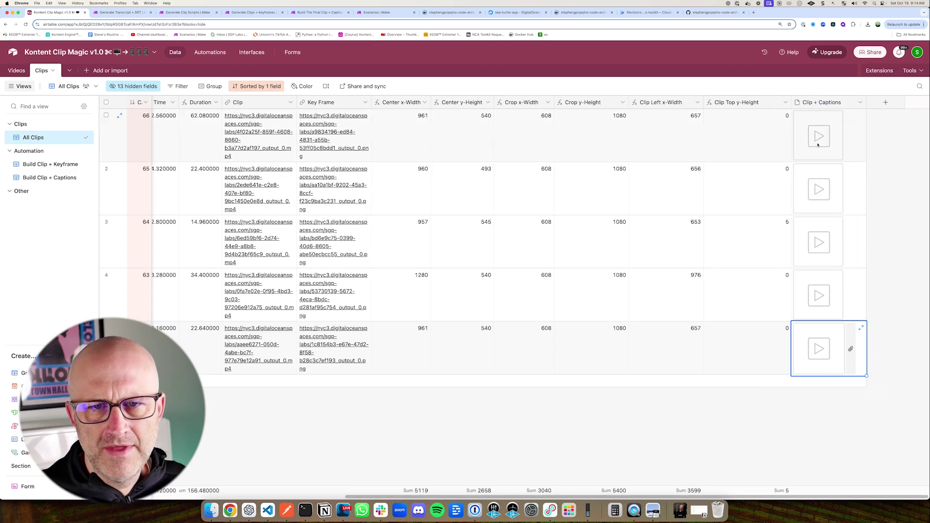
{"action": "left_click_drag", "start_coordinate": [835, 181], "coordinate": [885, 395]}
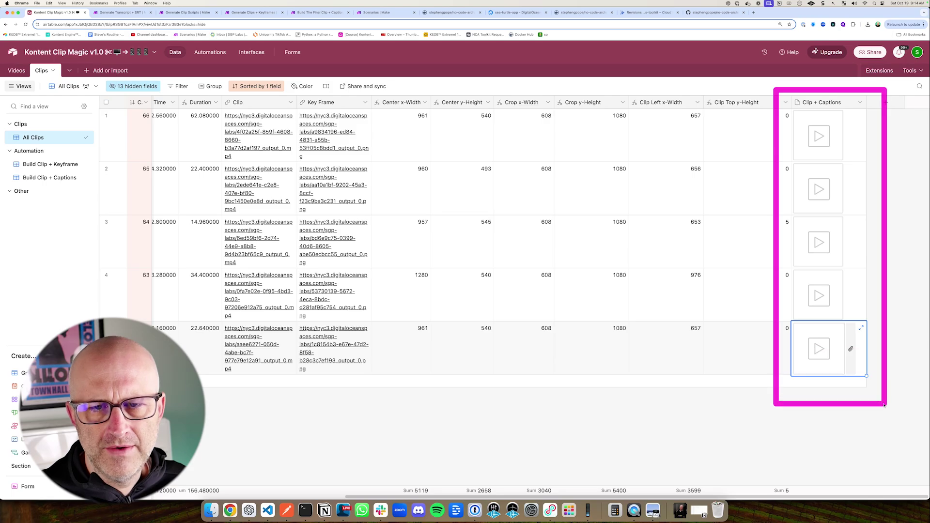